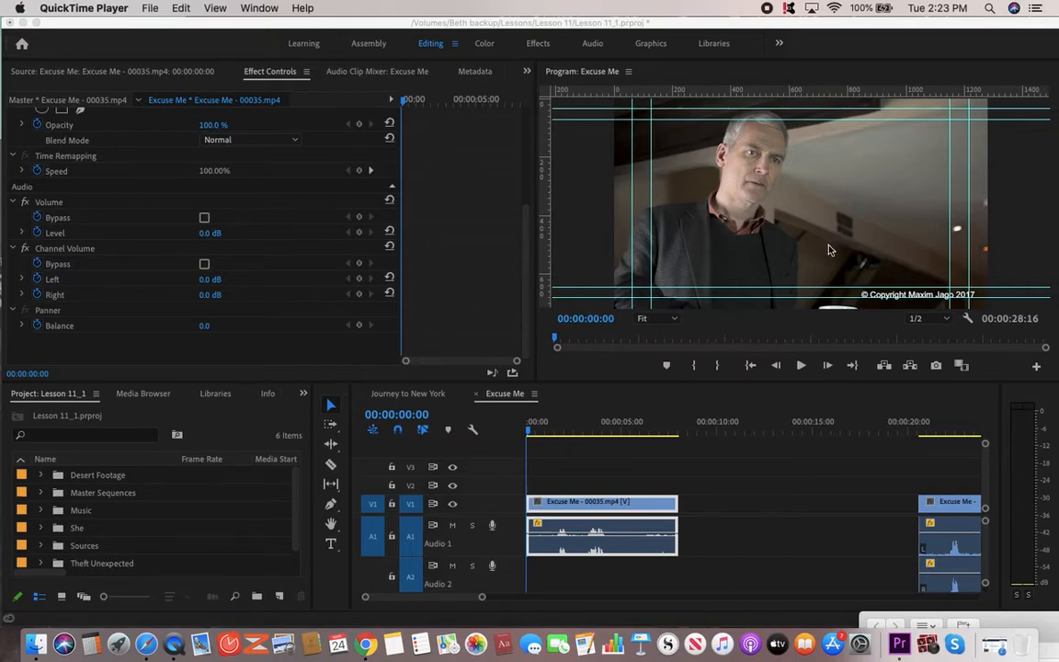
Play the Excuse Me sequence from the start and stop near 00:00:00:04.
{"action": "key", "text": "space"}
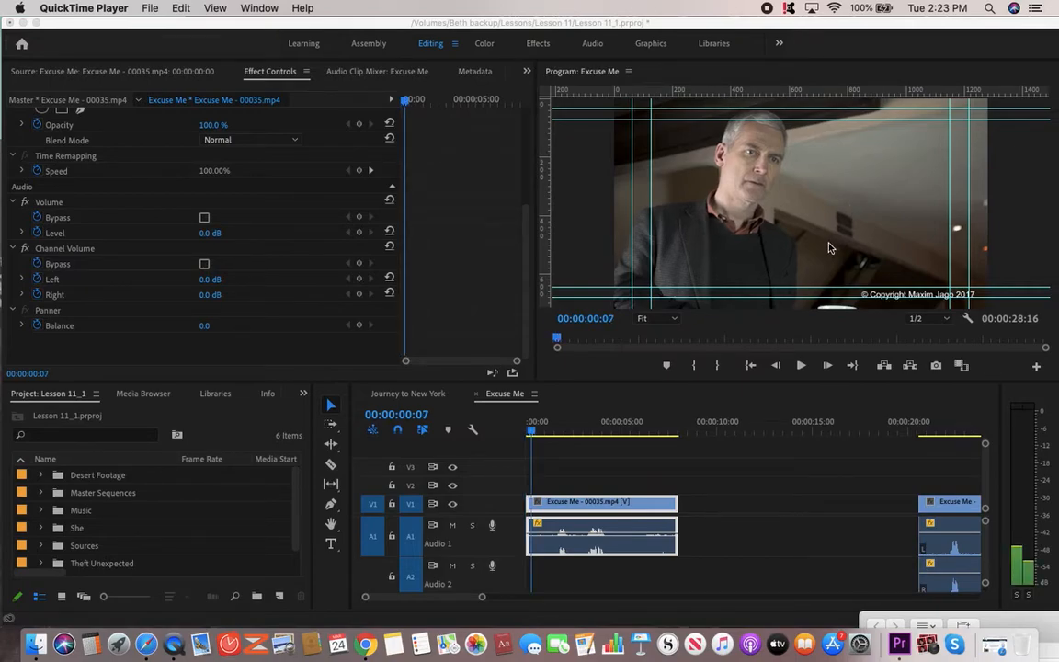
{"action": "scroll", "coordinate": [829, 249], "scroll_direction": "up", "scroll_amount": 3}
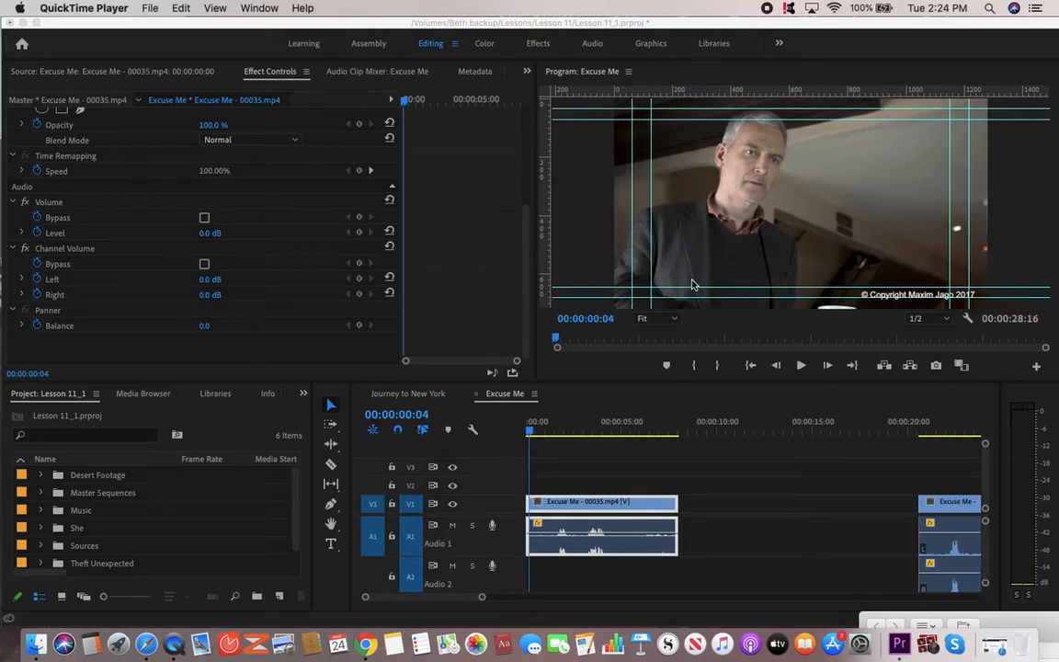
Expand the Master Sequences bin in the Project panel to show its four sequences.
{"action": "left_click", "coordinate": [597, 508]}
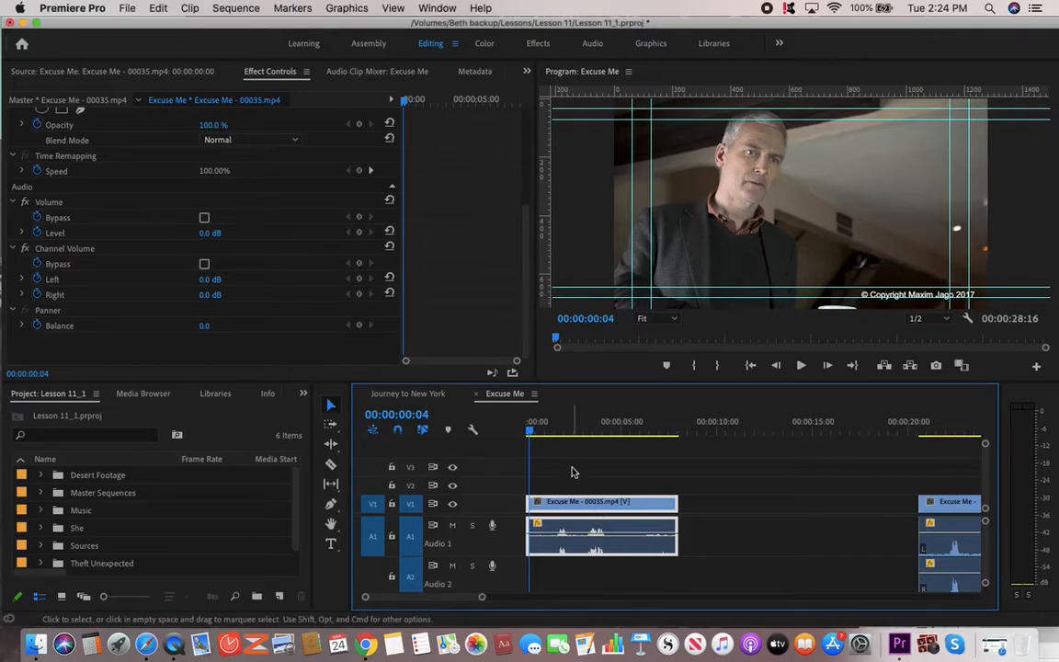
{"action": "left_click", "coordinate": [41, 493]}
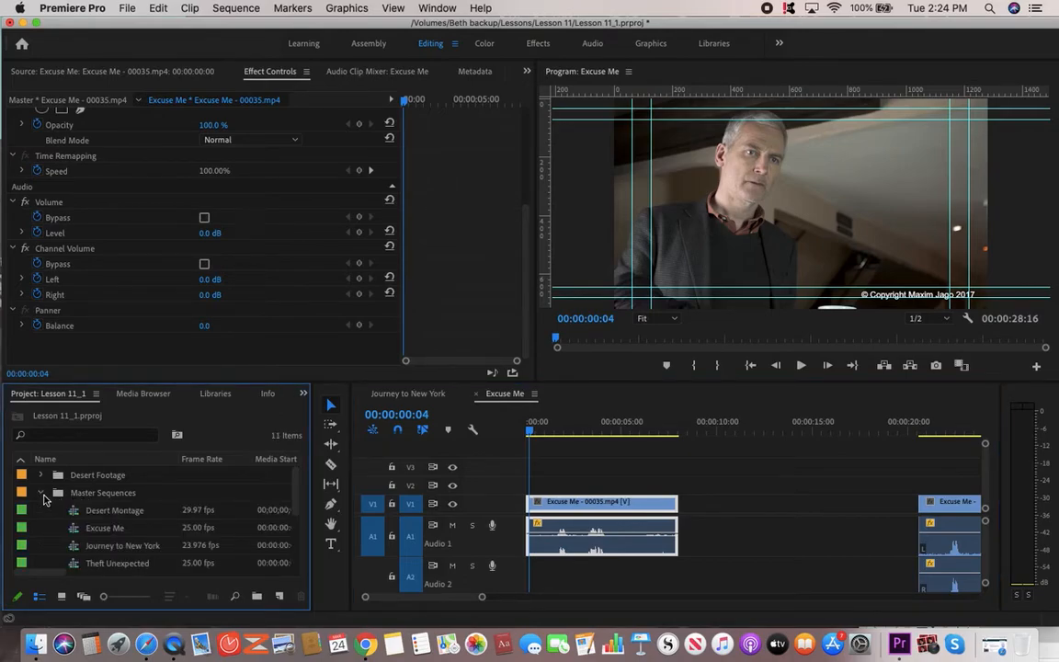
{"action": "left_click", "coordinate": [42, 493]}
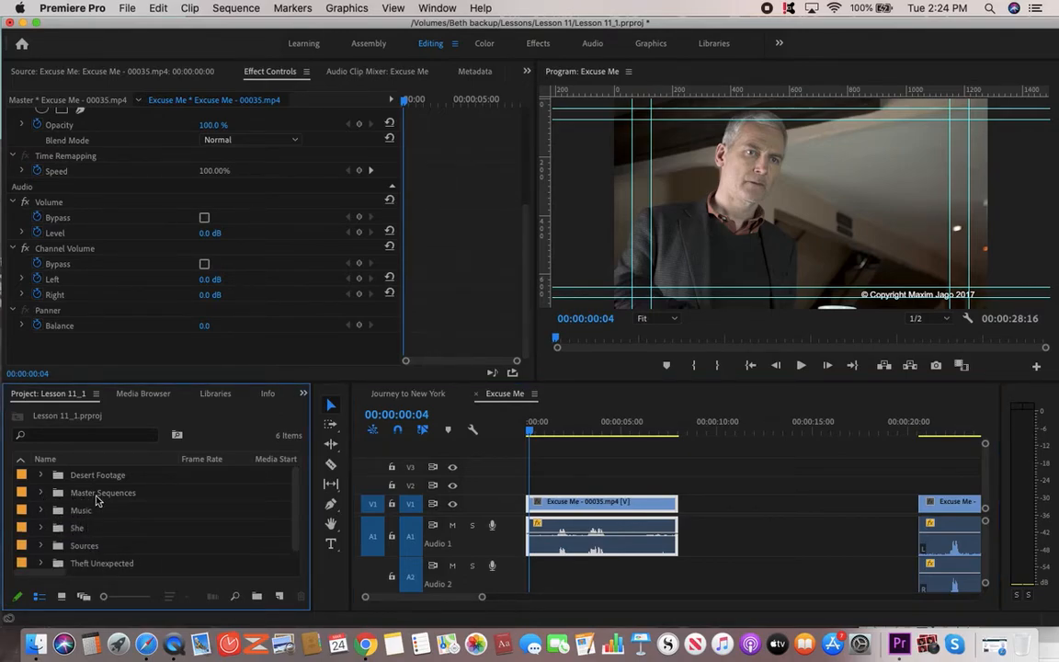
{"action": "scroll", "coordinate": [96, 501], "scroll_direction": "down", "scroll_amount": 1}
{"action": "scroll", "coordinate": [96, 501], "scroll_direction": "right", "scroll_amount": 1}
{"action": "scroll", "coordinate": [96, 501], "scroll_direction": "up", "scroll_amount": 1}
{"action": "scroll", "coordinate": [97, 501], "scroll_direction": "left", "scroll_amount": 1}
{"action": "left_click", "coordinate": [40, 494]}
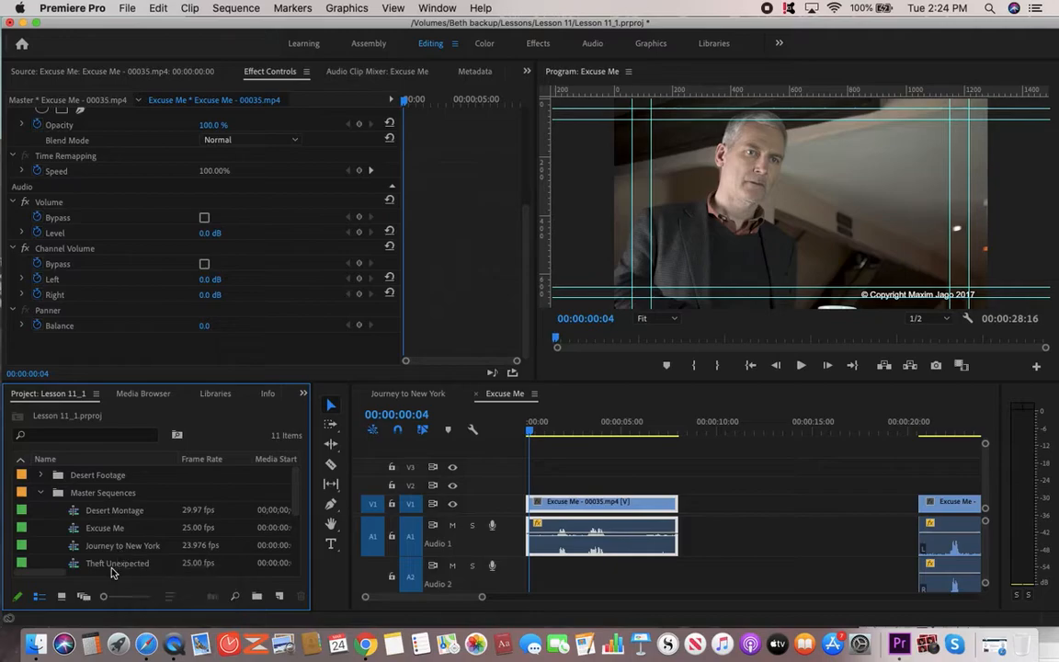
{"action": "scroll", "coordinate": [109, 565], "scroll_direction": "right", "scroll_amount": 1}
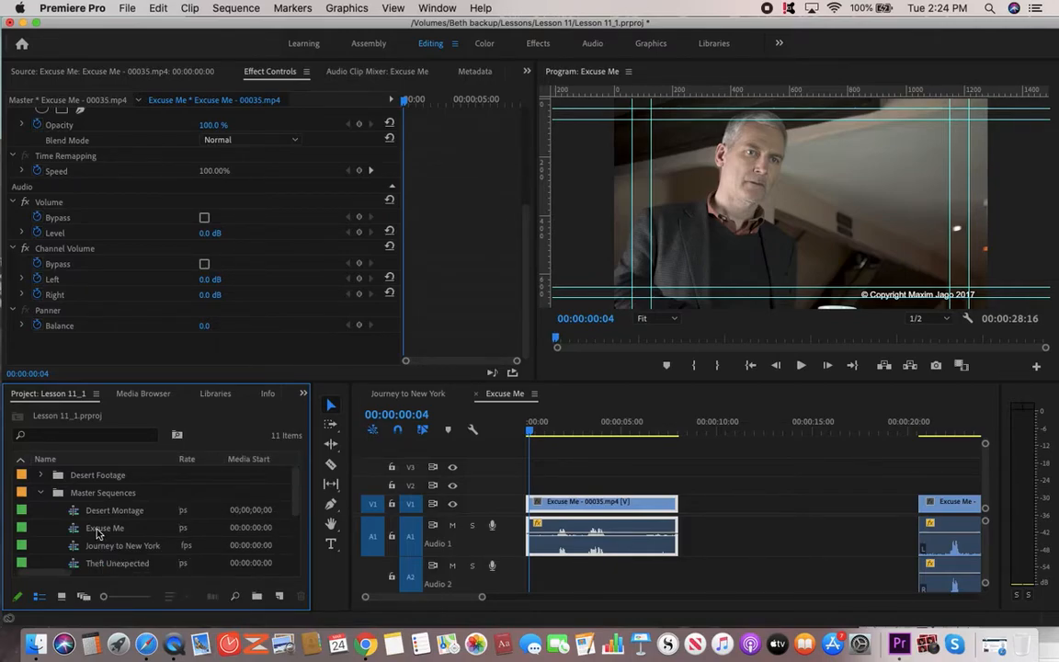
Scrub and play the opening of the Excuse Me sequence, parking the playhead at 00:00:00:19.
{"action": "left_click", "coordinate": [612, 429]}
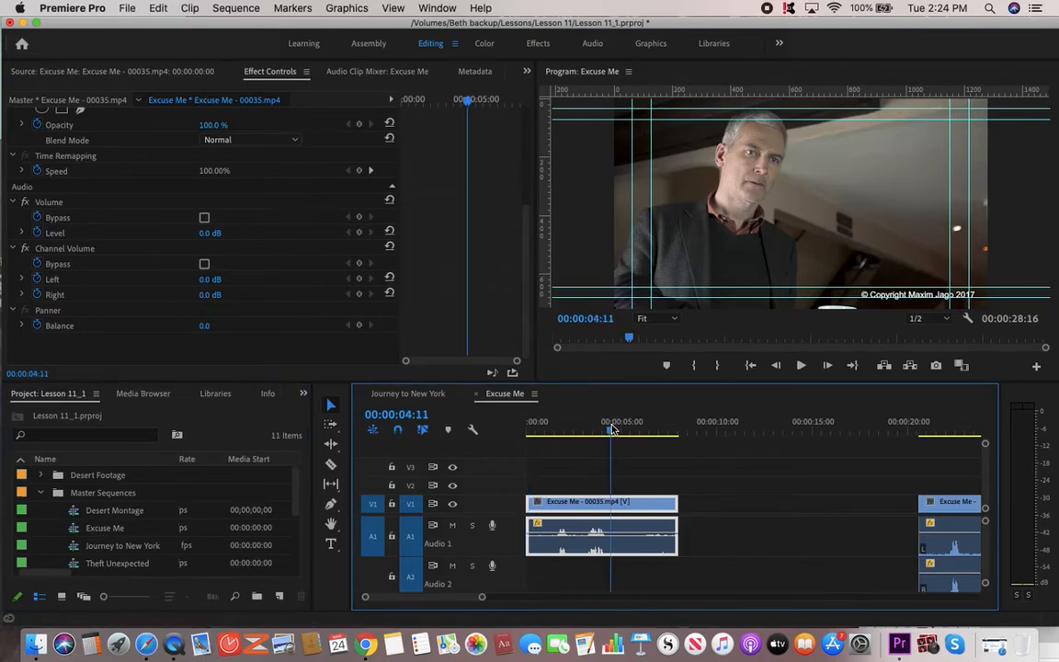
{"action": "left_click", "coordinate": [566, 432]}
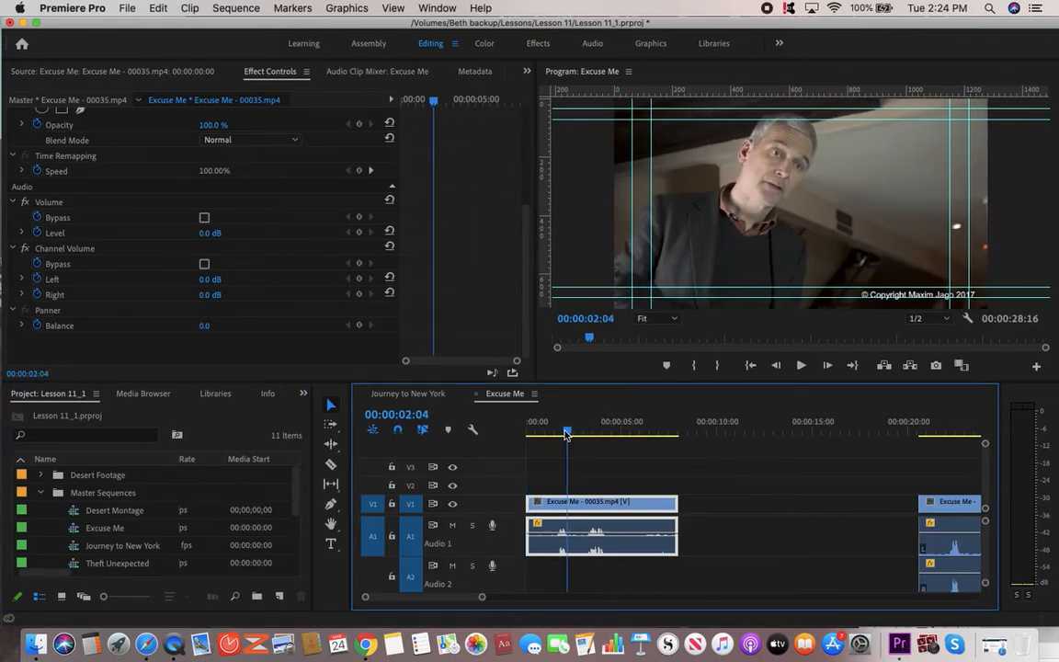
{"action": "left_click", "coordinate": [539, 436]}
{"action": "left_click", "coordinate": [536, 438]}
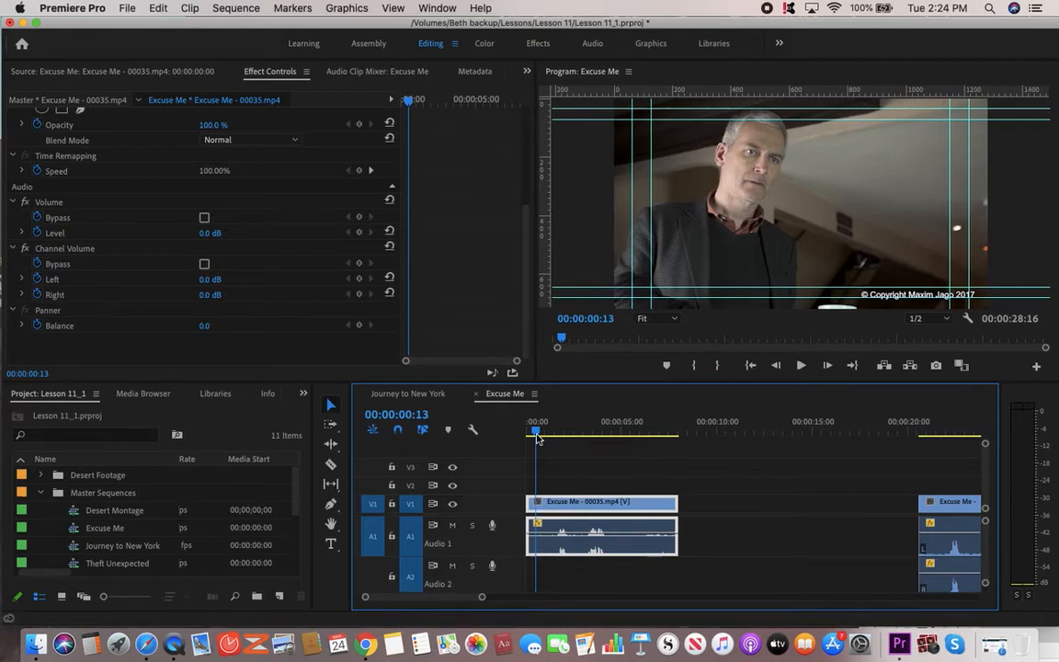
{"action": "key", "text": "space"}
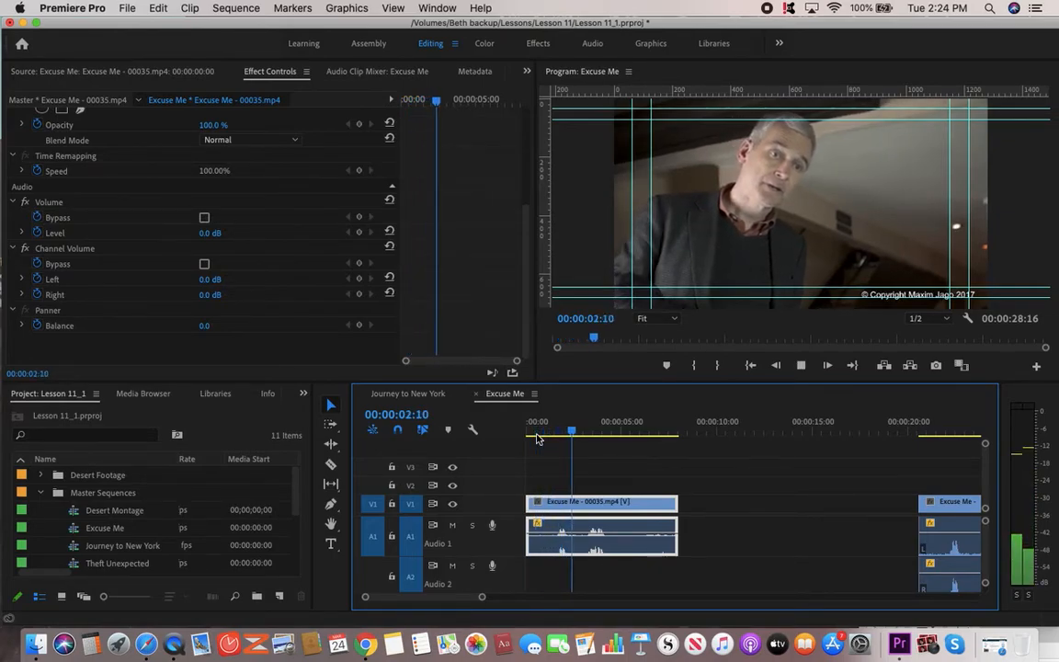
{"action": "key", "text": "space"}
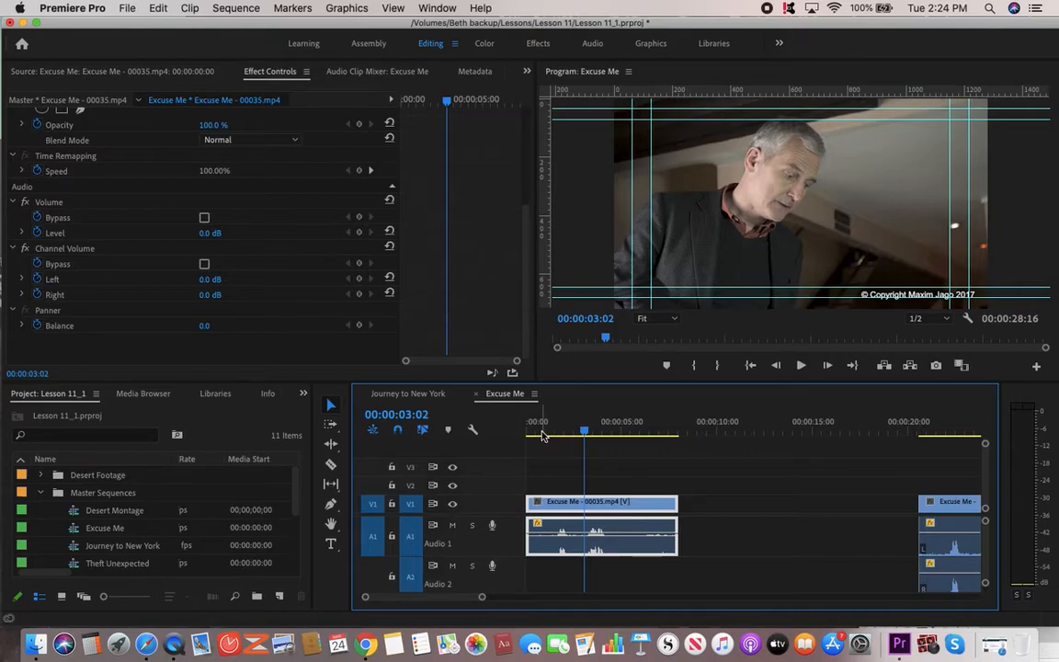
{"action": "left_click", "coordinate": [540, 433]}
{"action": "key", "text": "space"}
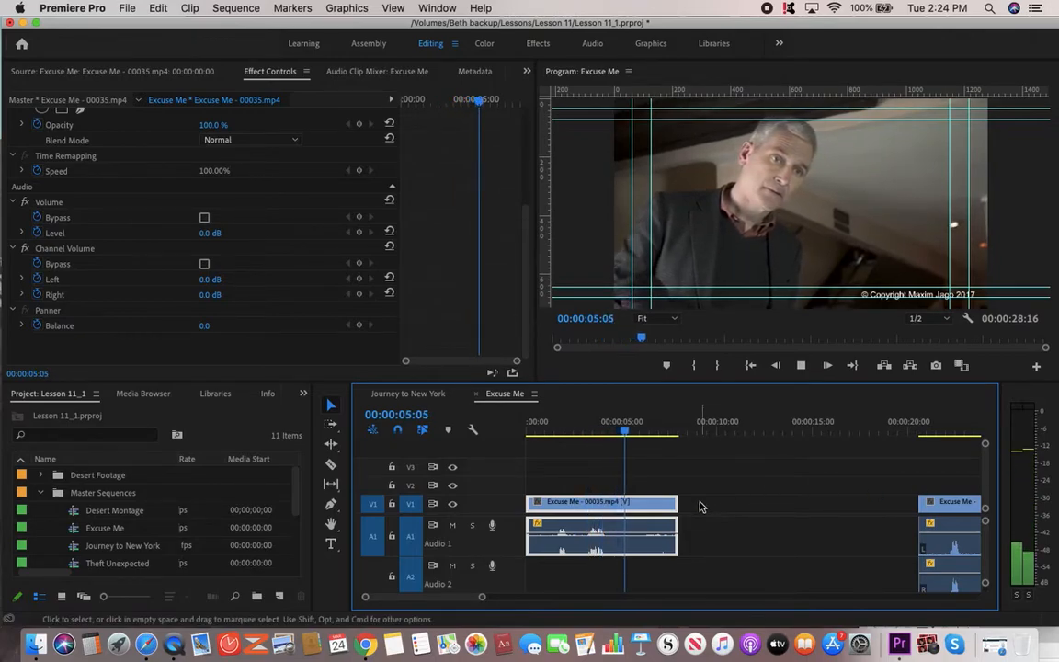
{"action": "key", "text": "space"}
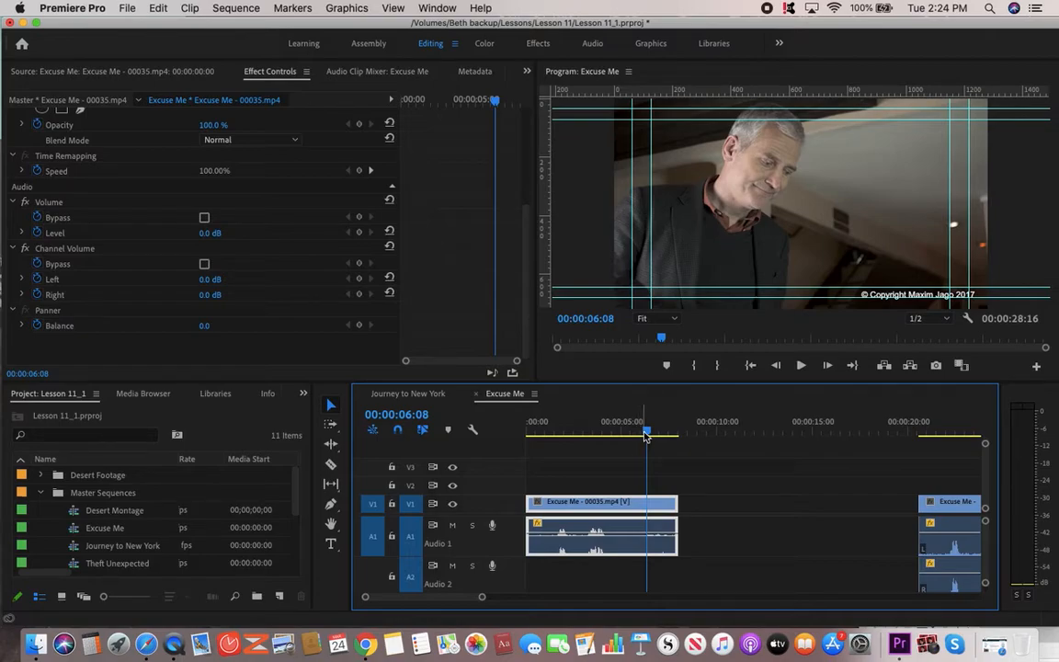
{"action": "left_click", "coordinate": [541, 434]}
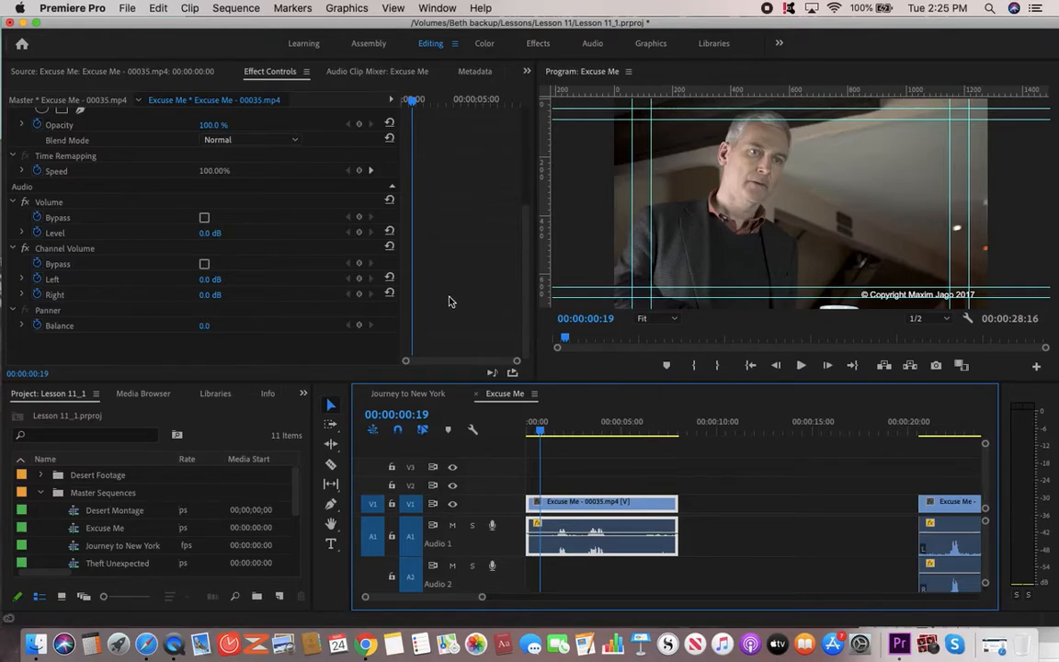
Show the Excuse Me clip's effect properties with the Left channel volume parameter expanded.
{"action": "double_click", "coordinate": [583, 505]}
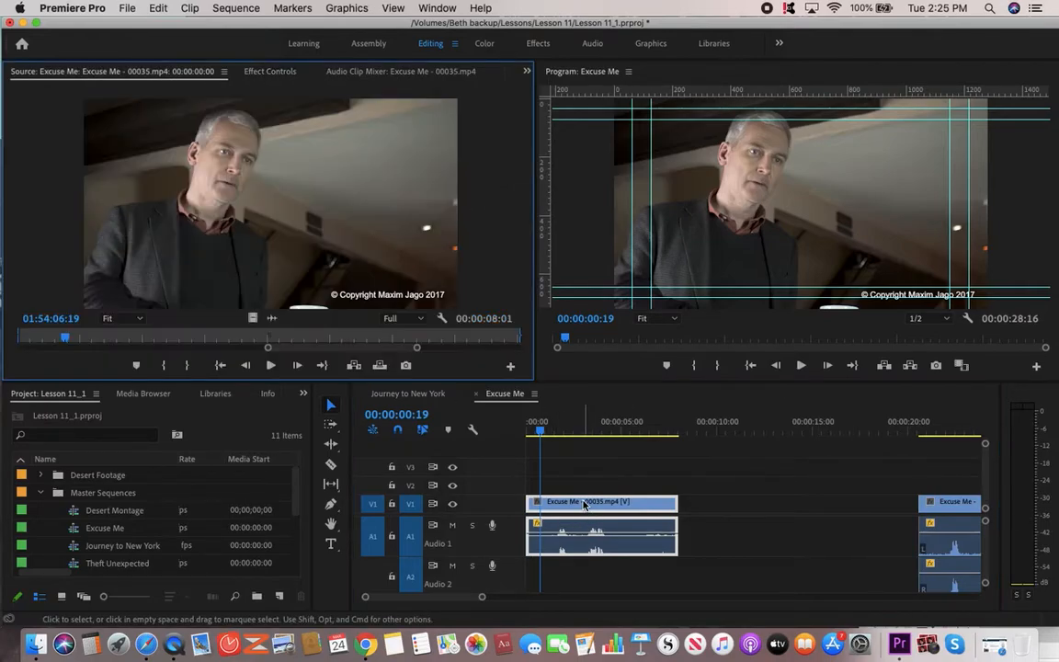
{"action": "left_click", "coordinate": [270, 72]}
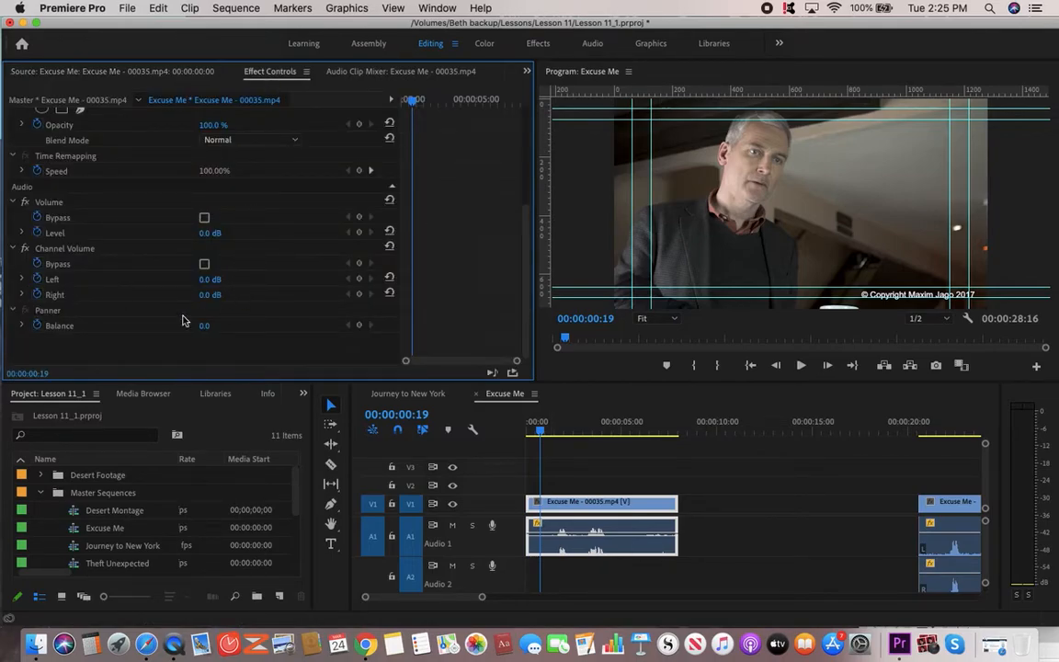
{"action": "left_click", "coordinate": [23, 280]}
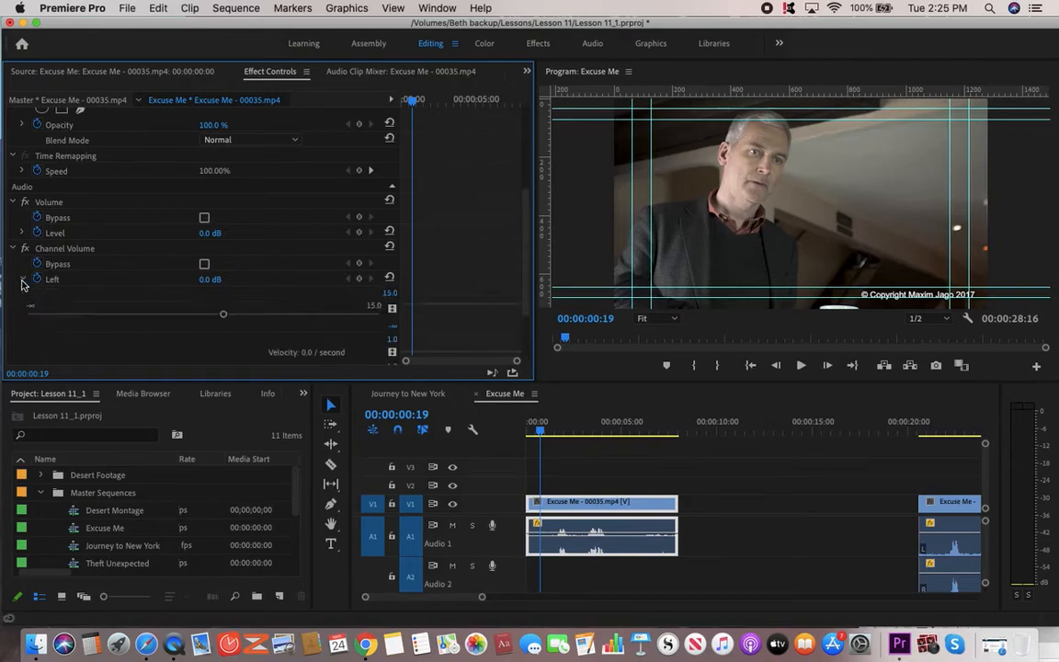
{"action": "left_click", "coordinate": [22, 279]}
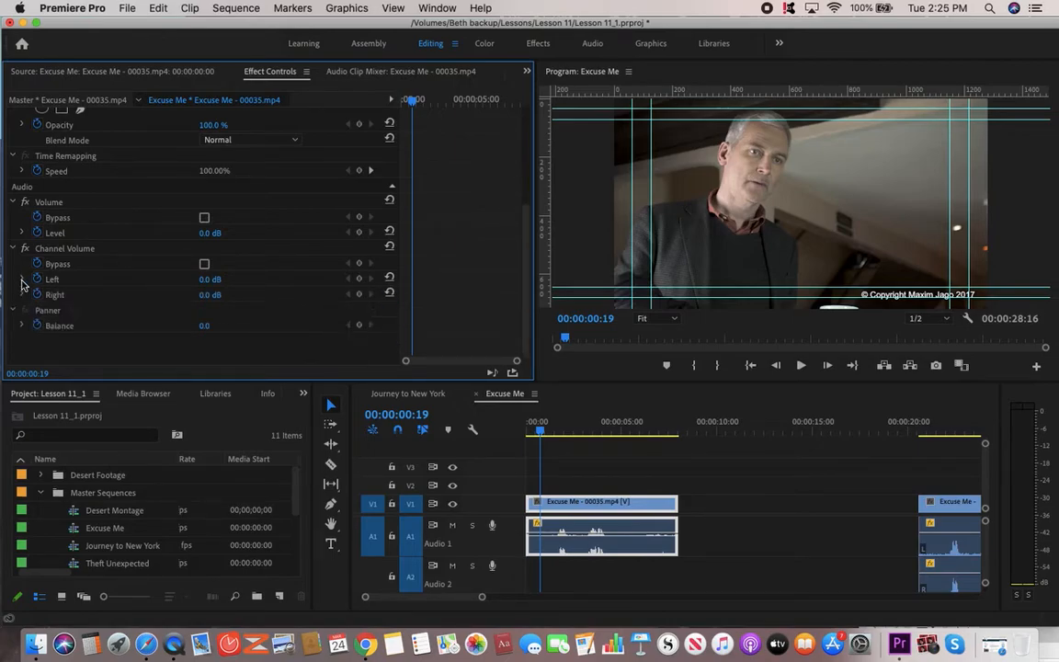
{"action": "left_click", "coordinate": [22, 295]}
{"action": "left_click", "coordinate": [22, 295]}
{"action": "left_click", "coordinate": [23, 280]}
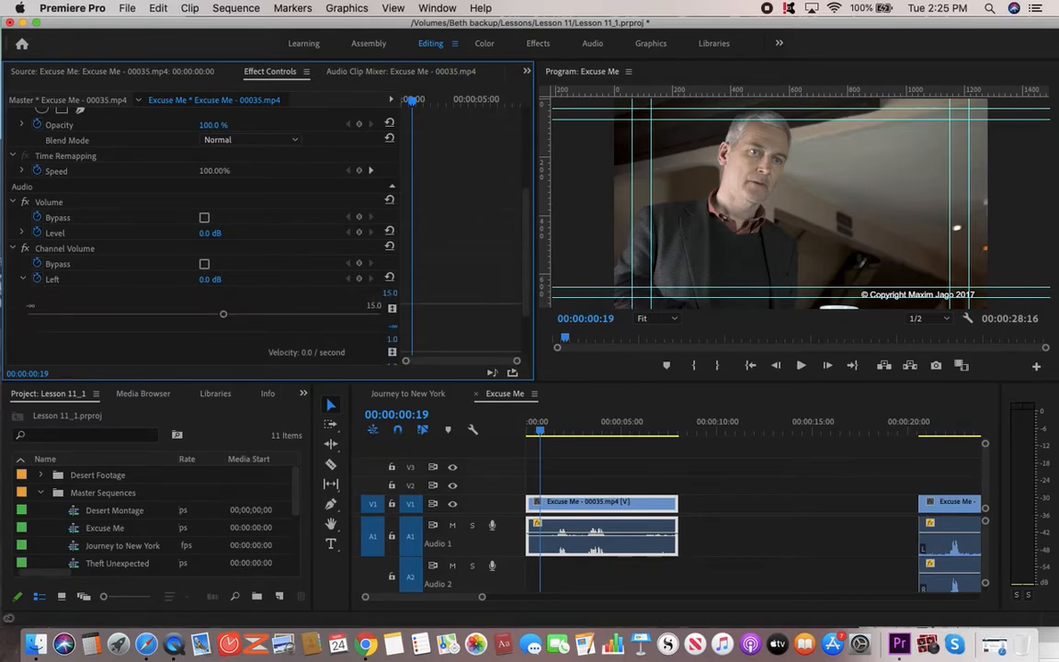
Set the Left channel volume to -53.9 dB with a keyframe and play back to hear it.
{"action": "left_click_drag", "start_coordinate": [223, 314], "coordinate": [40, 315]}
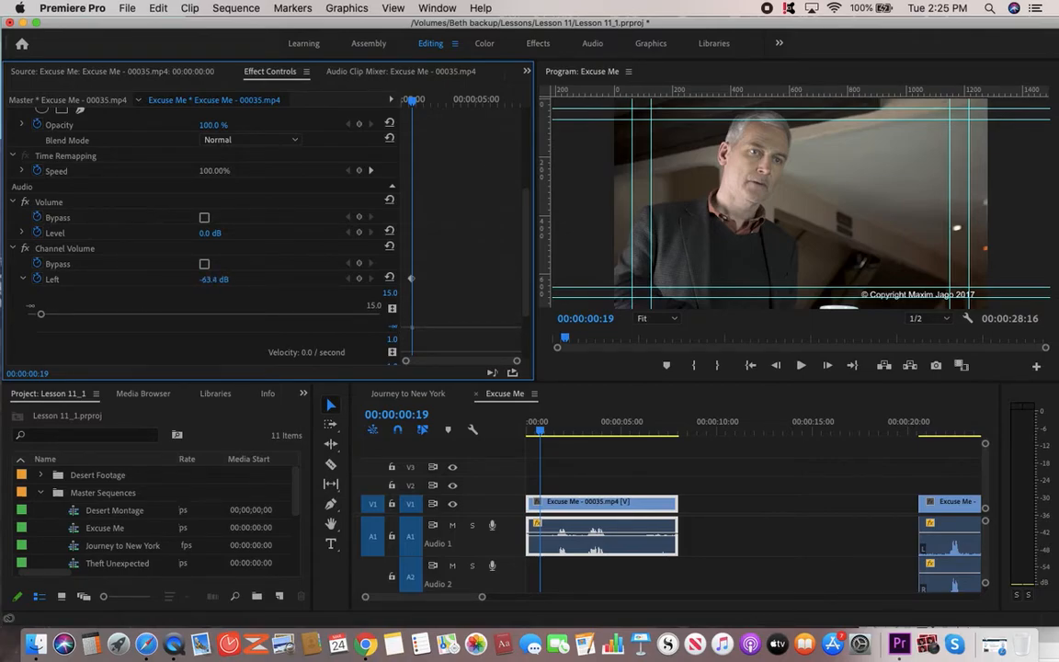
{"action": "left_click_drag", "start_coordinate": [214, 278], "coordinate": [221, 279]}
{"action": "left_click", "coordinate": [529, 430]}
{"action": "key", "text": "space"}
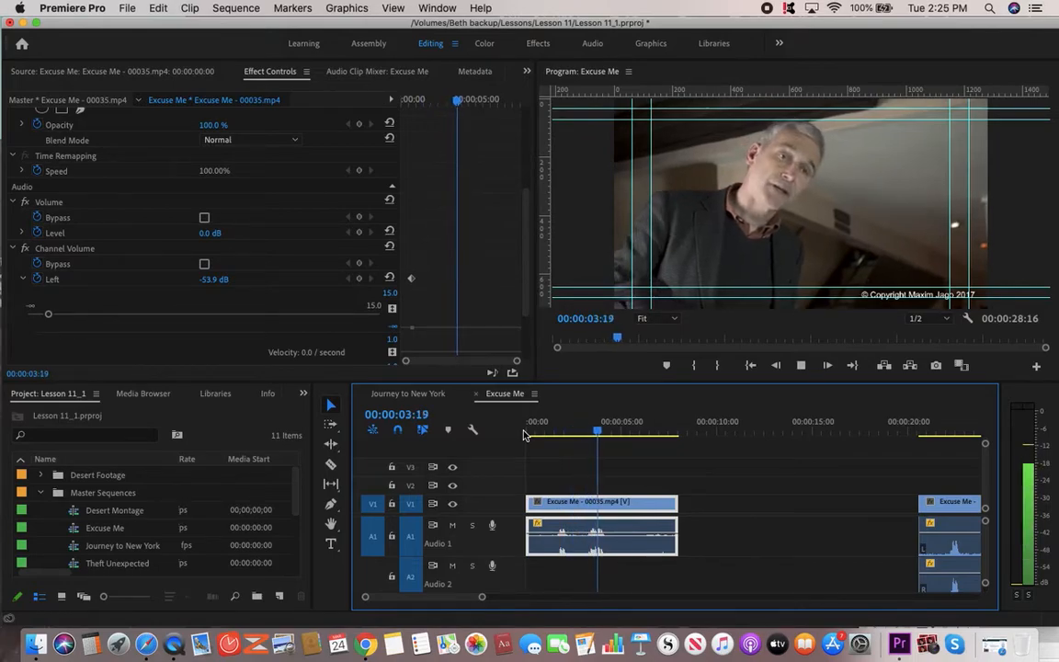
{"action": "key", "text": "space"}
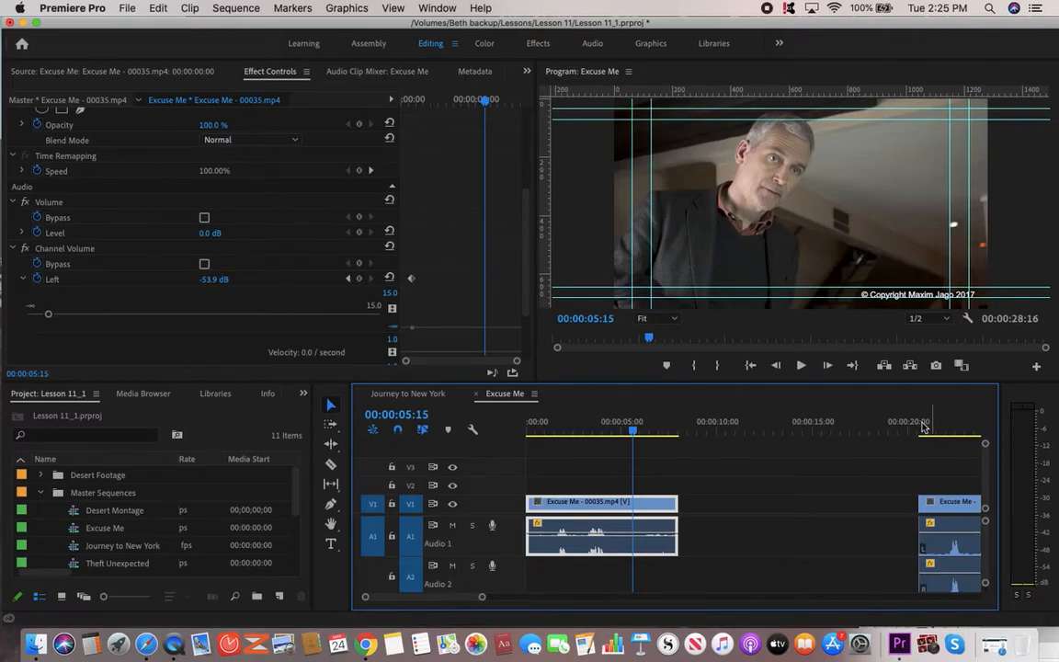
{"action": "left_click", "coordinate": [23, 280]}
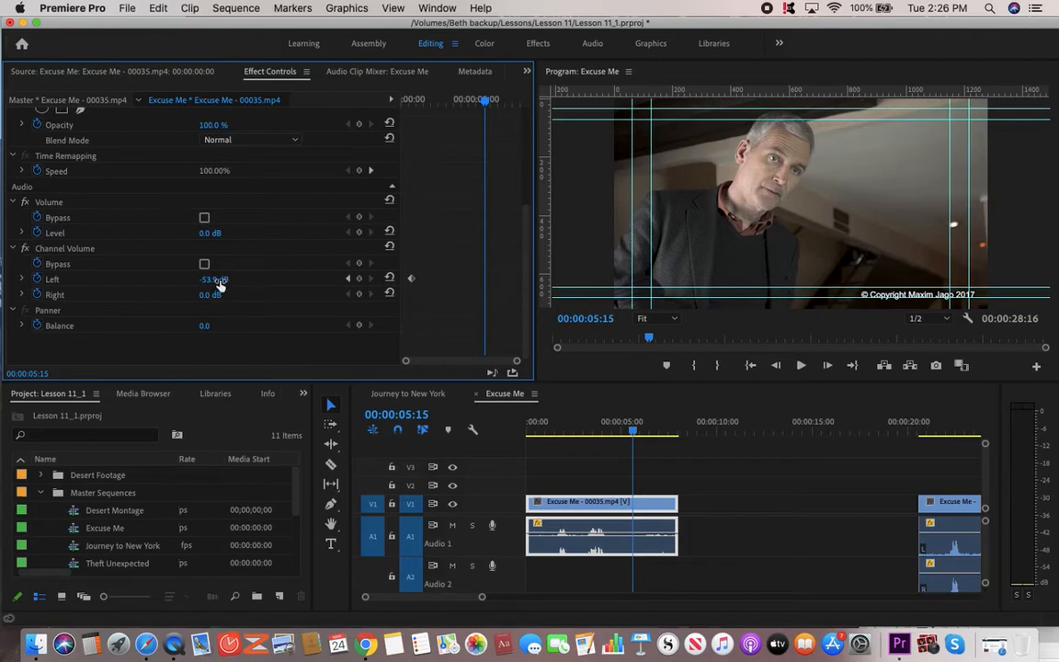
Keyframe the Left channel up to -30.4 dB and the Right channel down to -1.9 dB, then play from the start.
{"action": "left_click_drag", "start_coordinate": [213, 279], "coordinate": [235, 279]}
{"action": "left_click", "coordinate": [220, 276]}
{"action": "type", "text": "0"}
{"action": "left_click_drag", "start_coordinate": [210, 296], "coordinate": [184, 295]}
{"action": "left_click", "coordinate": [530, 437]}
{"action": "key", "text": "space"}
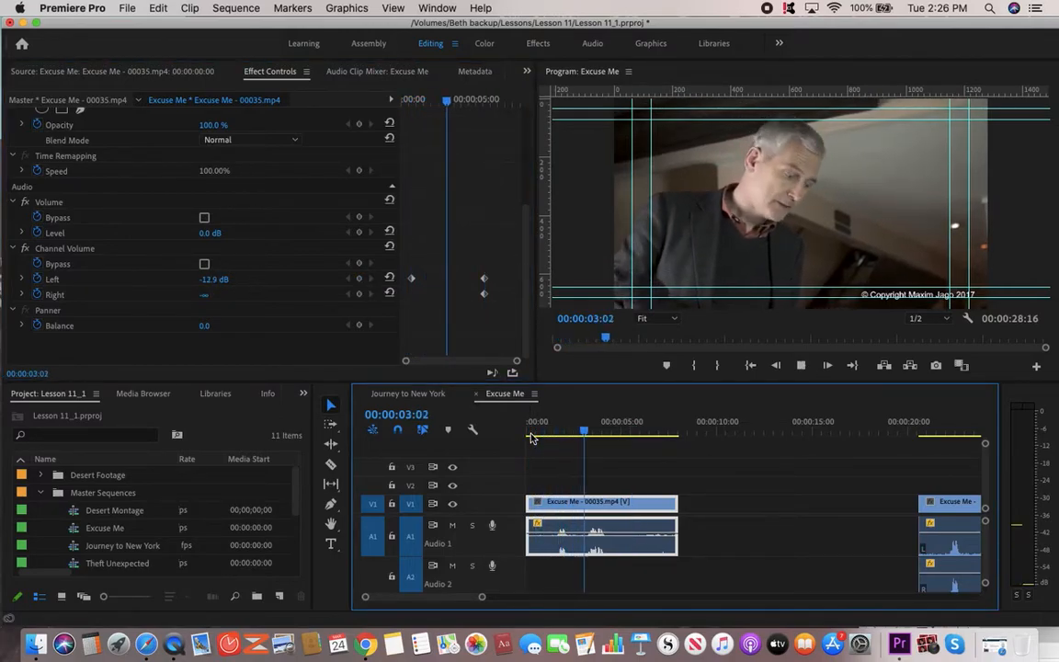
{"action": "key", "text": "space"}
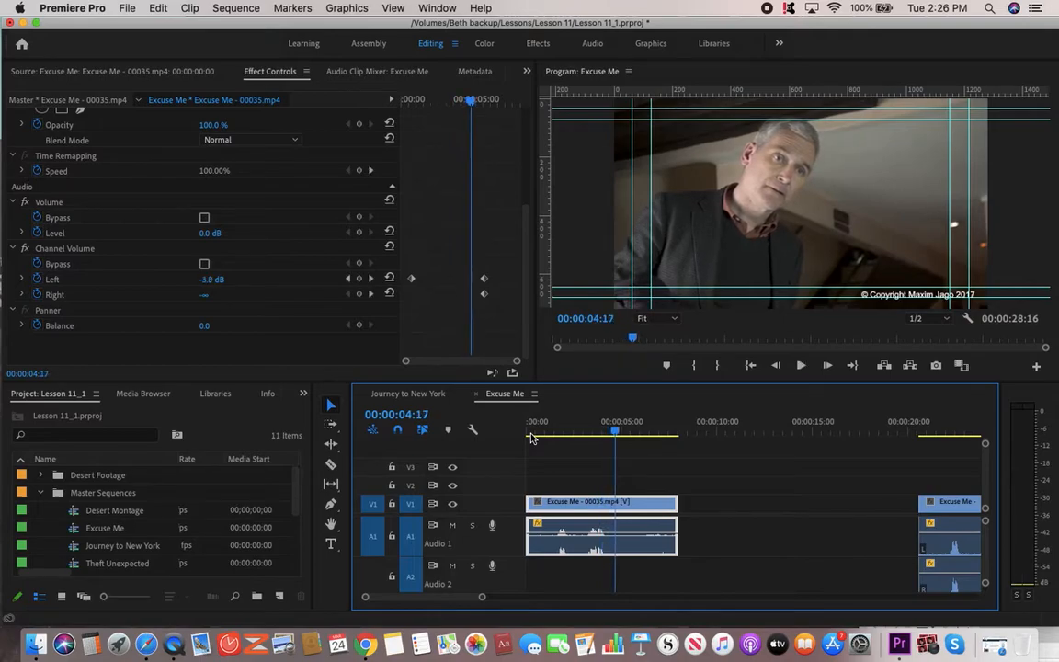
Keyframe the Left channel to -6.6 dB and replay the clip's opening seconds to compare.
{"action": "left_click", "coordinate": [189, 256]}
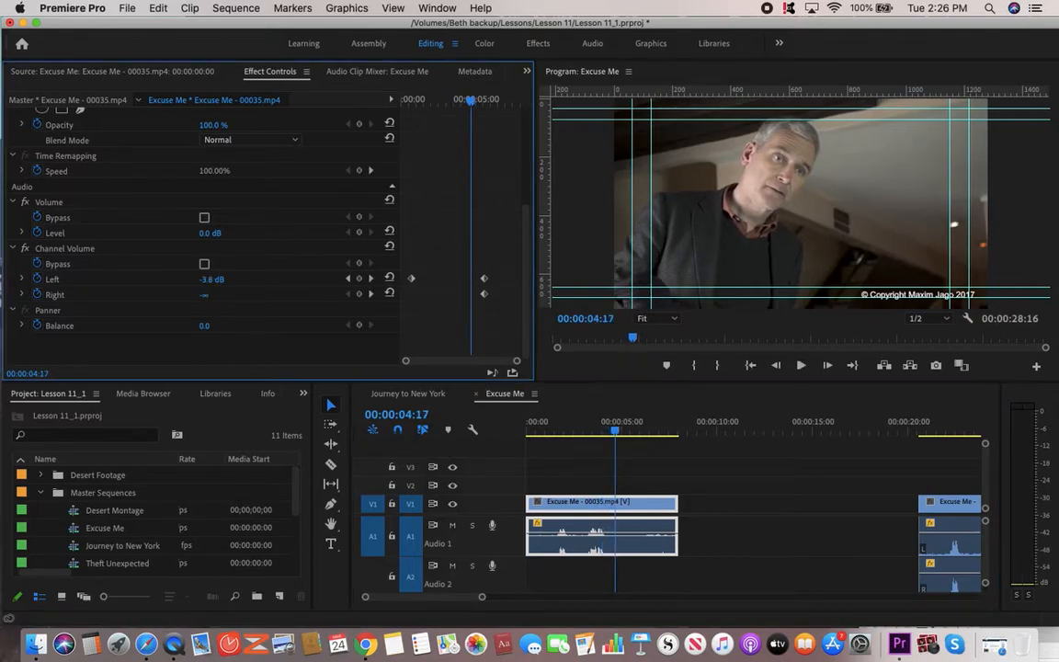
{"action": "left_click_drag", "start_coordinate": [212, 280], "coordinate": [189, 279]}
{"action": "key", "text": "space"}
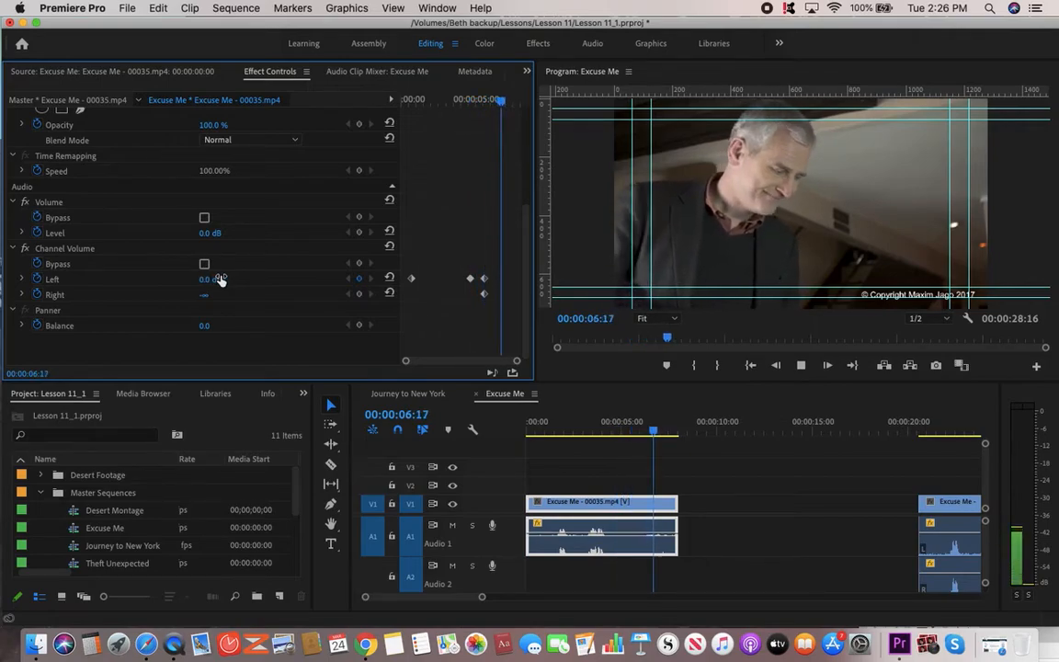
{"action": "key", "text": "space"}
{"action": "left_click", "coordinate": [543, 436]}
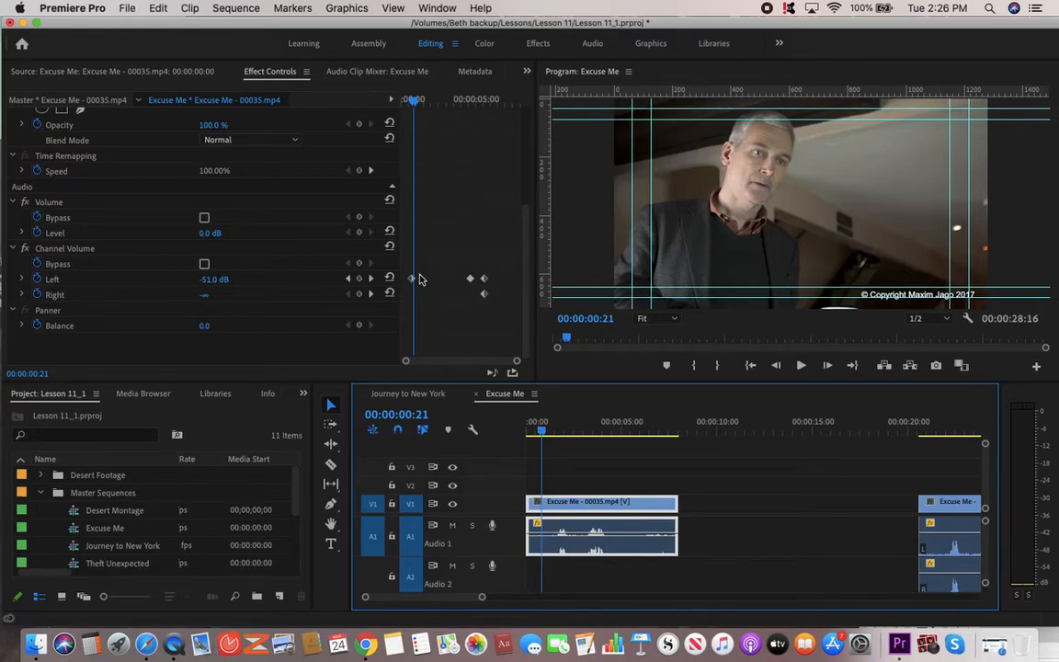
{"action": "left_click", "coordinate": [536, 433]}
{"action": "key", "text": "space"}
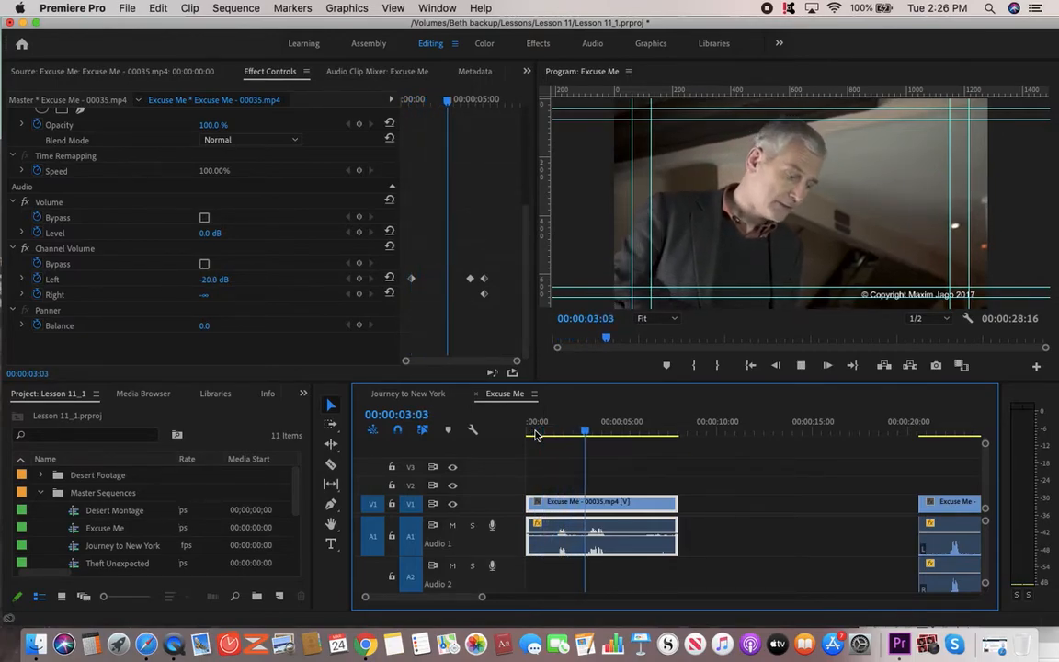
{"action": "key", "text": "space"}
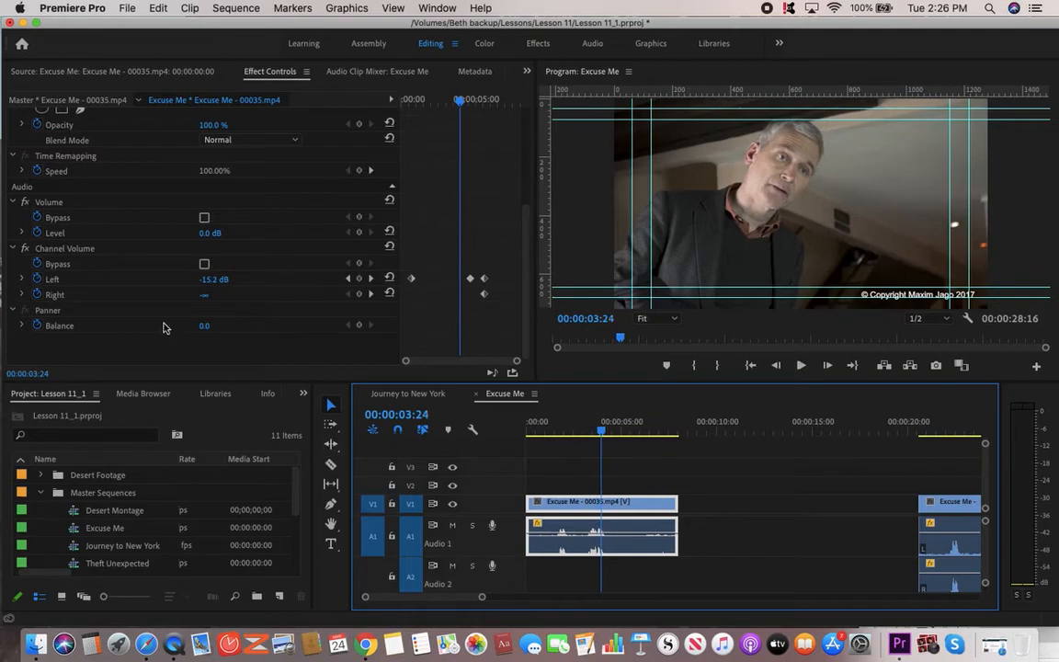
Turn off animation on the Left and Right channel volumes, confirming deletion of their keyframes.
{"action": "left_click", "coordinate": [37, 278]}
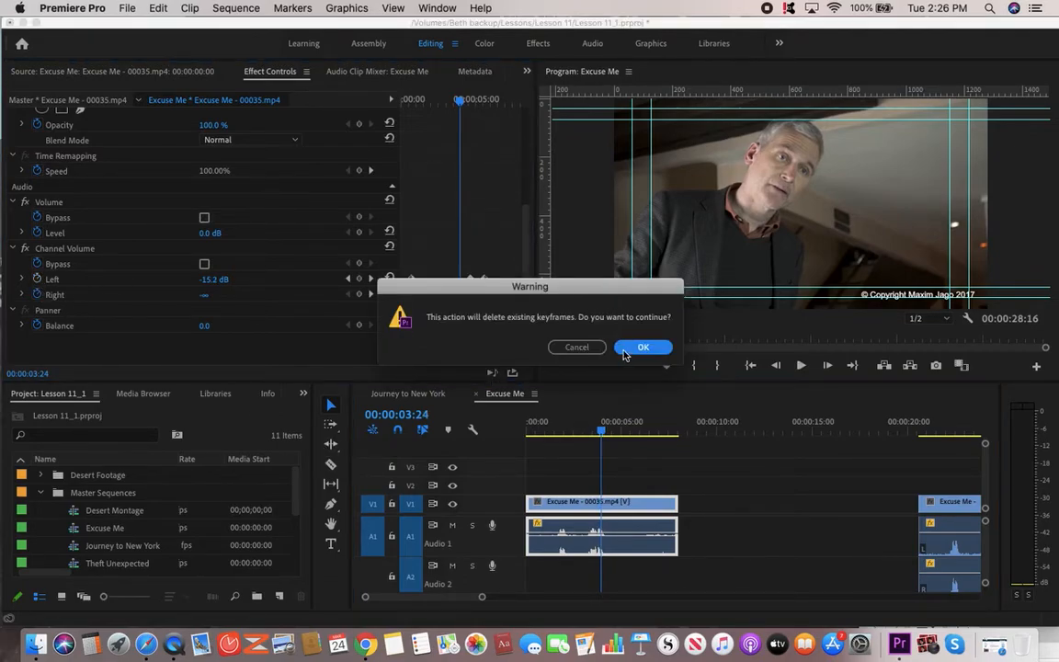
{"action": "left_click", "coordinate": [626, 351]}
{"action": "left_click", "coordinate": [37, 294]}
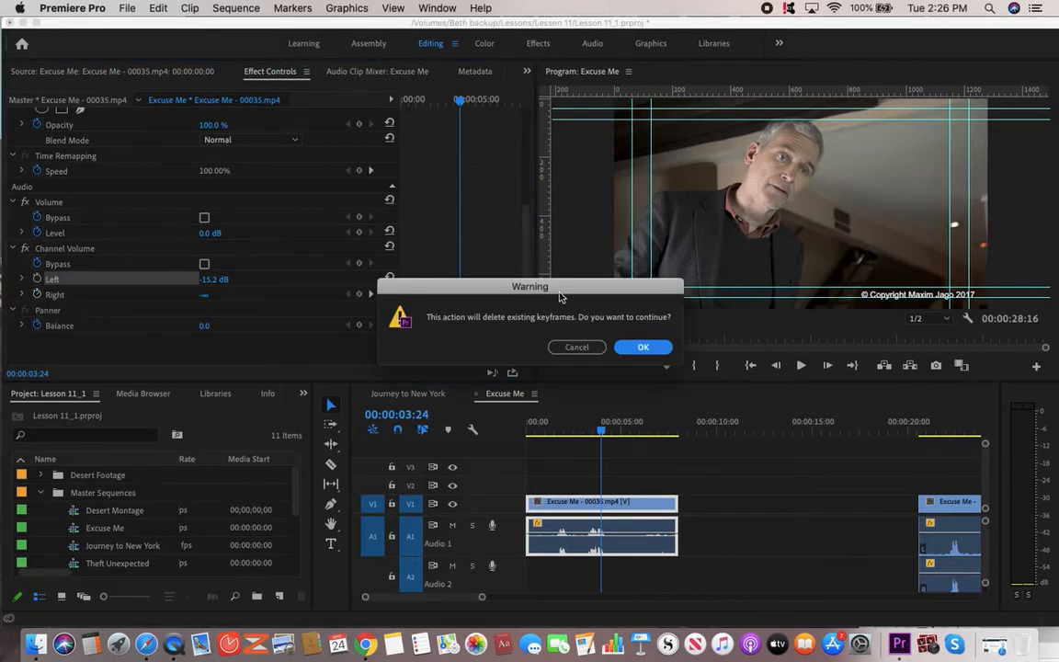
{"action": "key", "text": "Return"}
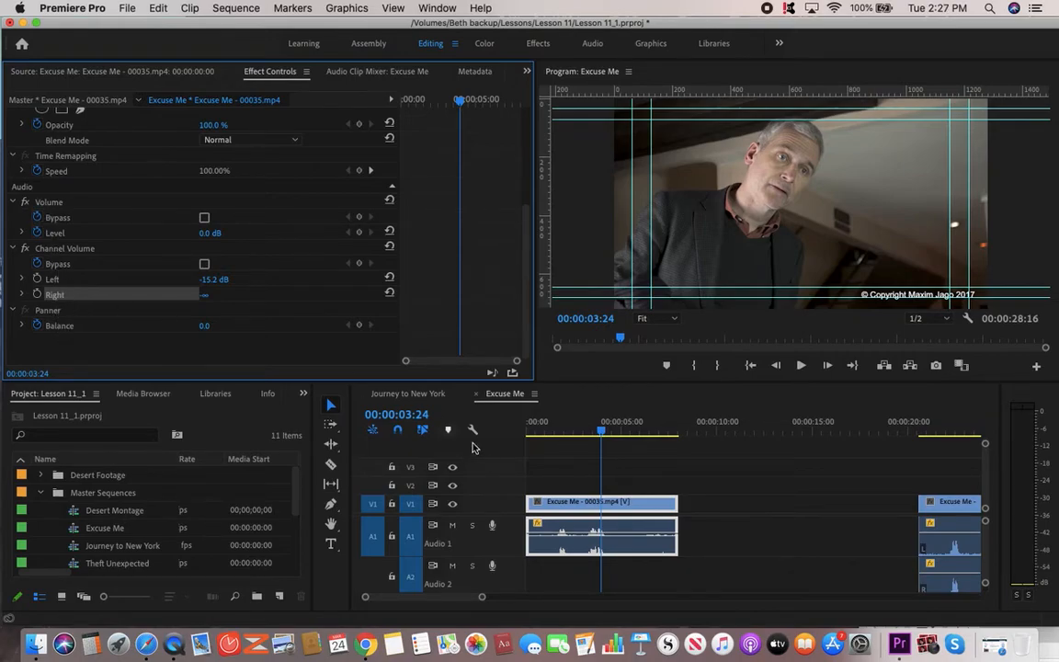
{"action": "mouse_move", "coordinate": [586, 549]}
Reset the Right and Left channel volumes to 0.0 dB, then play the clip from the start.
{"action": "left_click", "coordinate": [205, 305]}
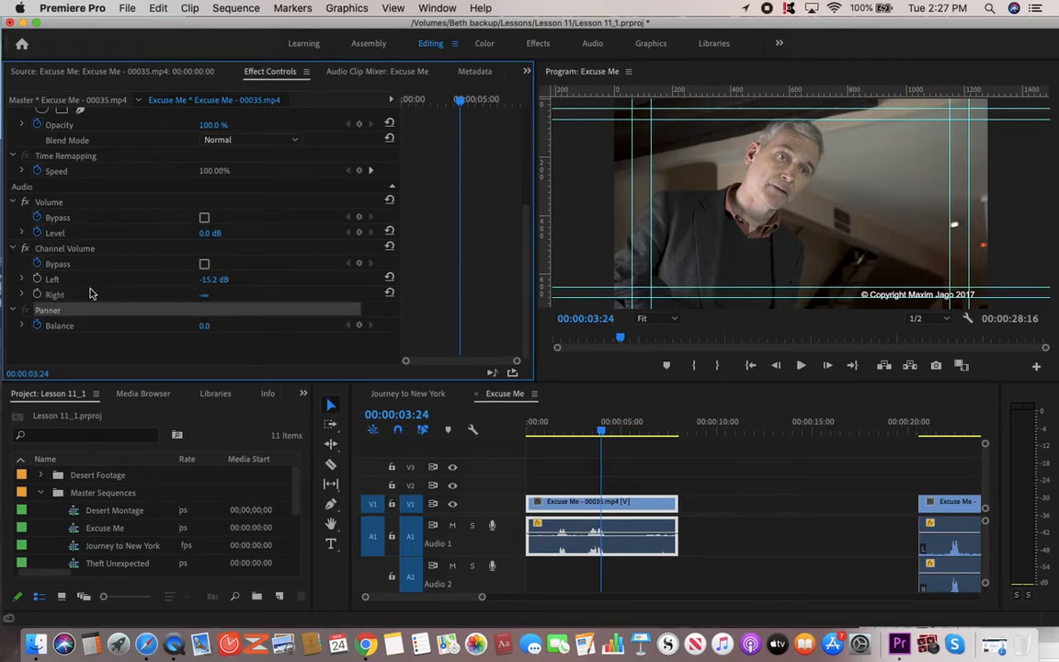
{"action": "left_click", "coordinate": [207, 296]}
{"action": "type", "text": "0"}
{"action": "key", "text": "Return"}
{"action": "left_click", "coordinate": [210, 280]}
{"action": "type", "text": "0"}
{"action": "key", "text": "Return"}
{"action": "left_click_drag", "start_coordinate": [557, 432], "coordinate": [528, 439]}
{"action": "key", "text": "space"}
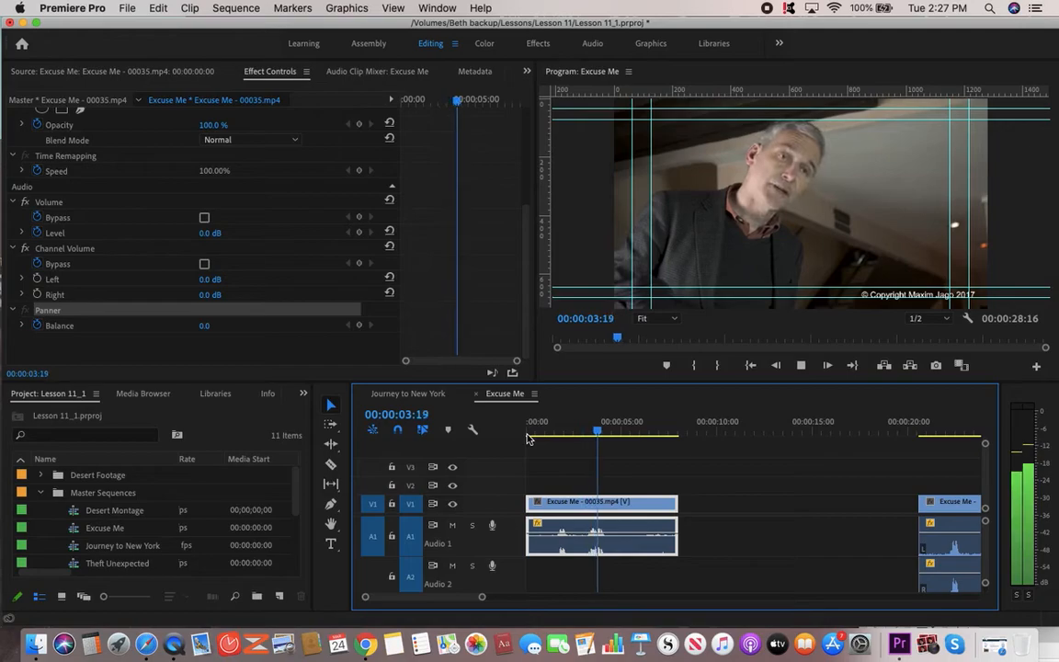
{"action": "key", "text": "space"}
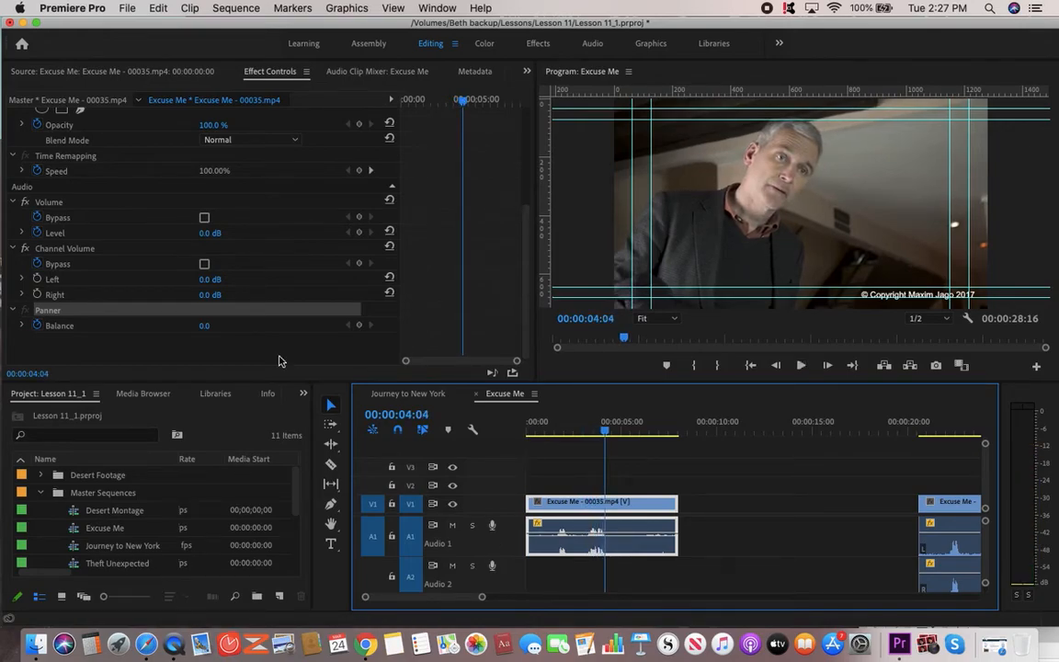
Expand Panner Balance, preview the first clip, and return the playhead to the sequence start.
{"action": "left_click", "coordinate": [22, 327]}
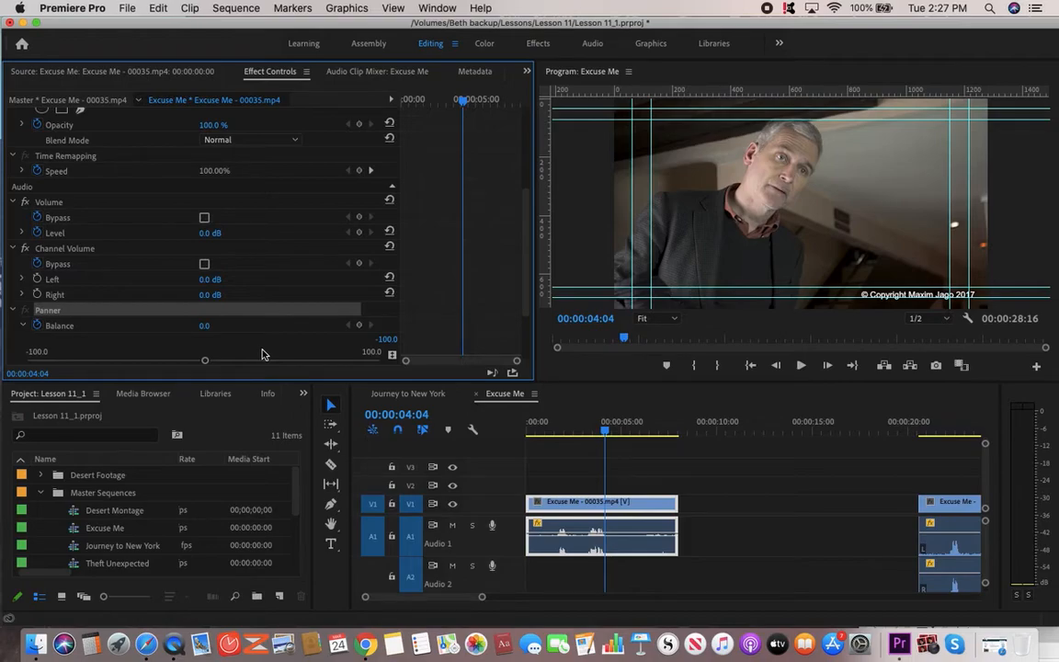
{"action": "left_click", "coordinate": [928, 431]}
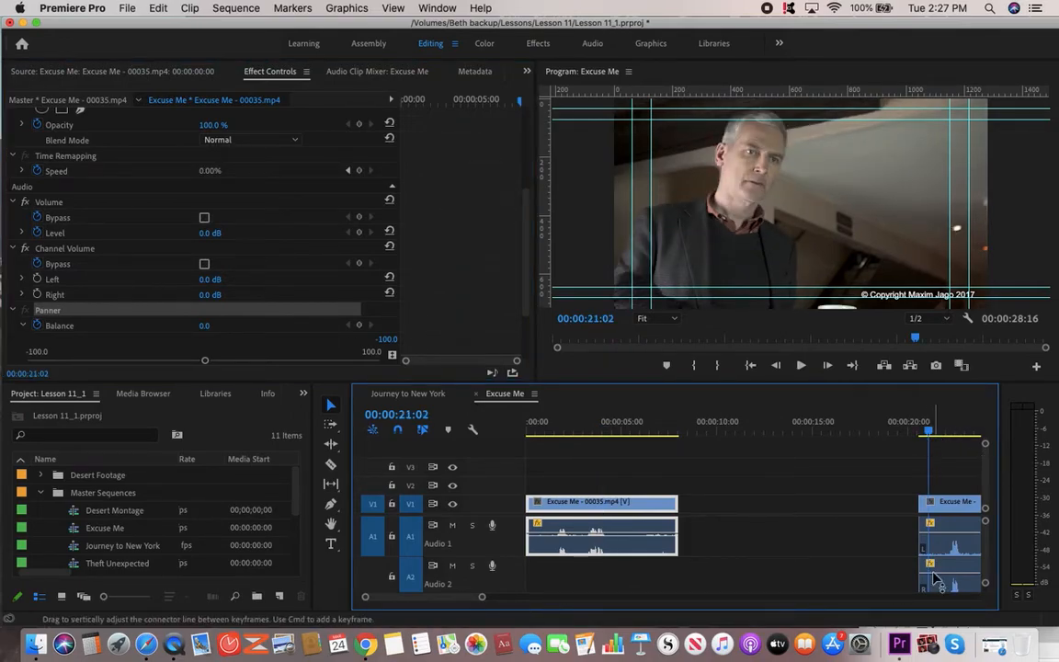
{"action": "left_click", "coordinate": [573, 430]}
{"action": "key", "text": "space"}
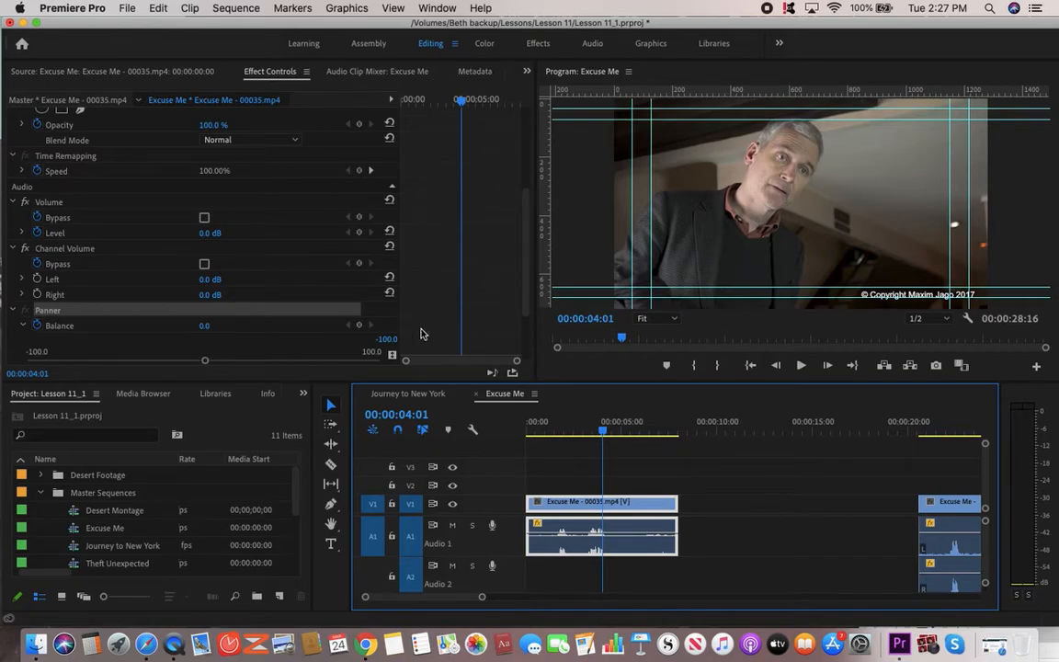
{"action": "scroll", "coordinate": [525, 314], "scroll_direction": "down", "scroll_amount": 1}
{"action": "left_click_drag", "start_coordinate": [525, 314], "coordinate": [527, 320]}
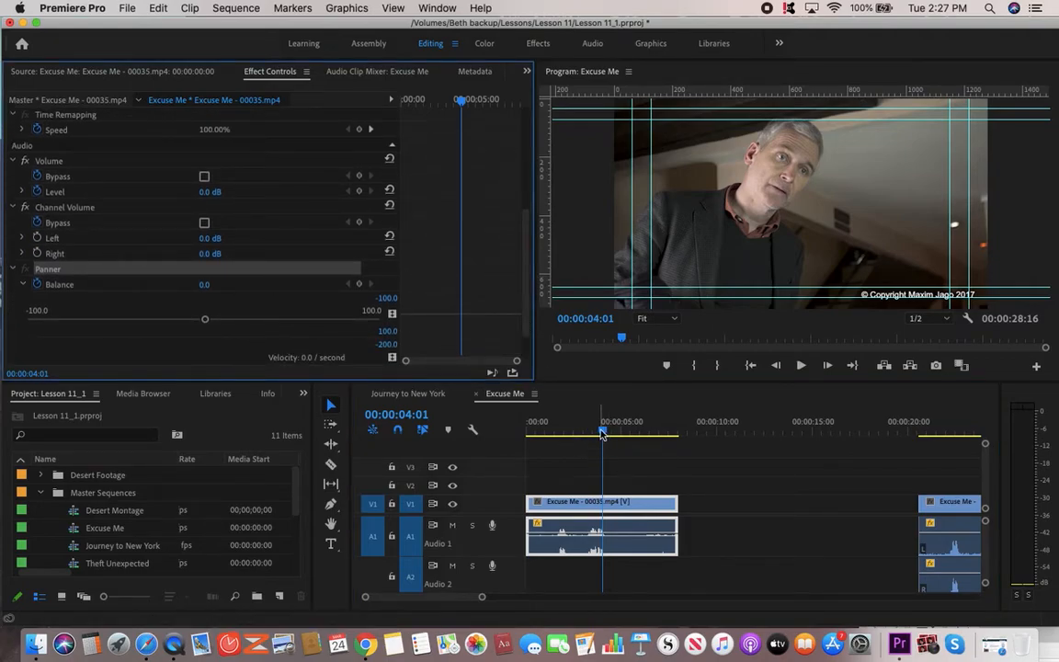
{"action": "left_click", "coordinate": [539, 435]}
{"action": "left_click_drag", "start_coordinate": [538, 435], "coordinate": [528, 435]}
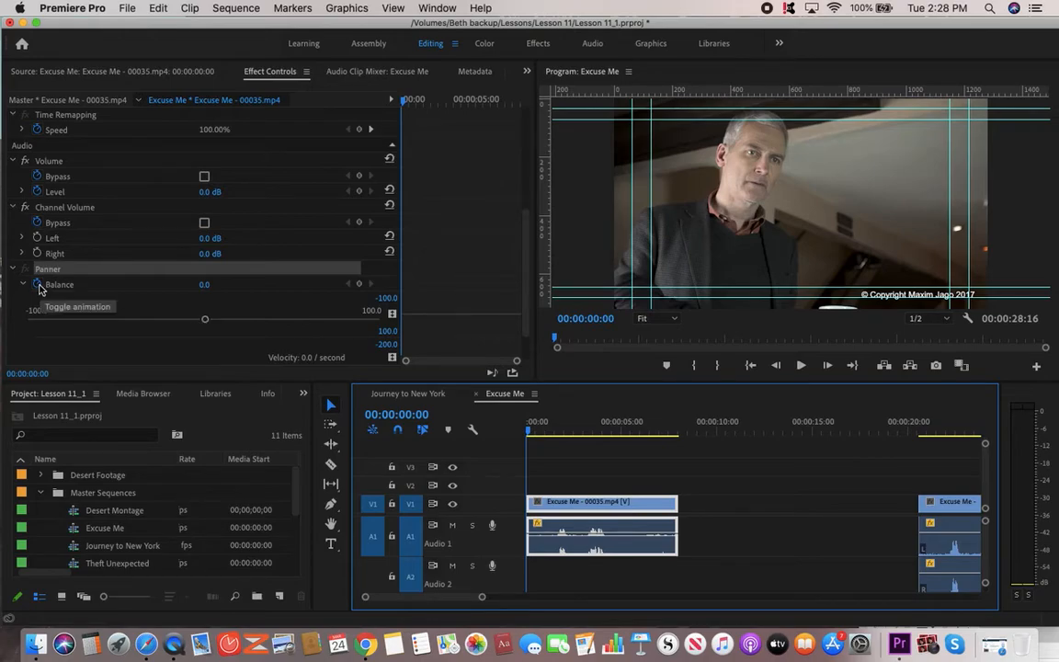
Keyframe Balance at -97.1 at the start, sweeping it to 85.0 during playback, then replay.
{"action": "left_click_drag", "start_coordinate": [205, 321], "coordinate": [31, 319]}
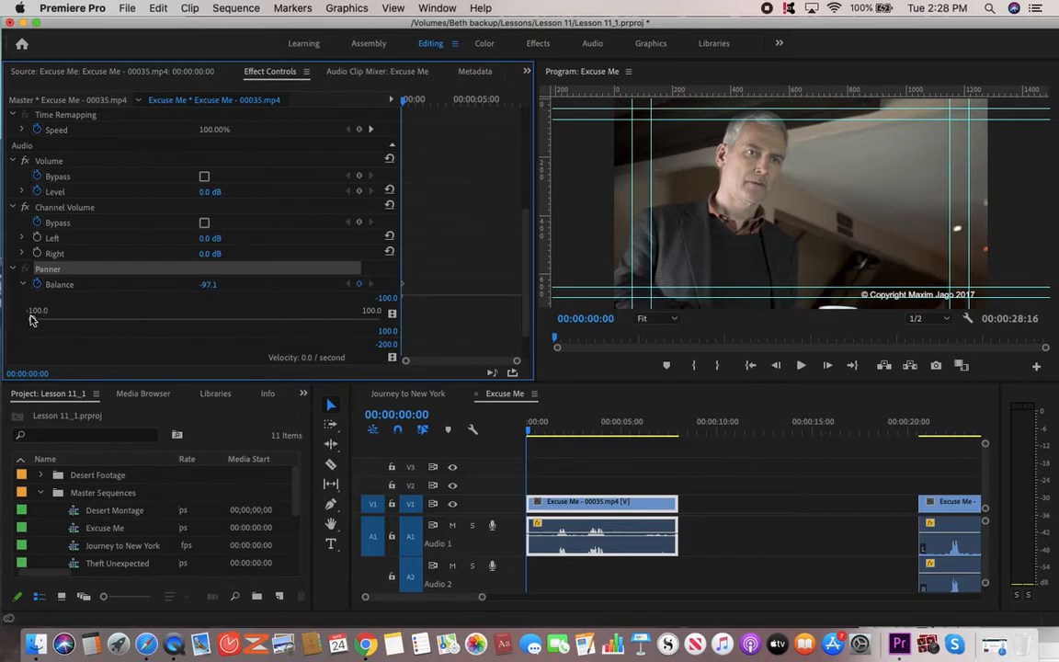
{"action": "left_click_drag", "start_coordinate": [32, 320], "coordinate": [353, 324]}
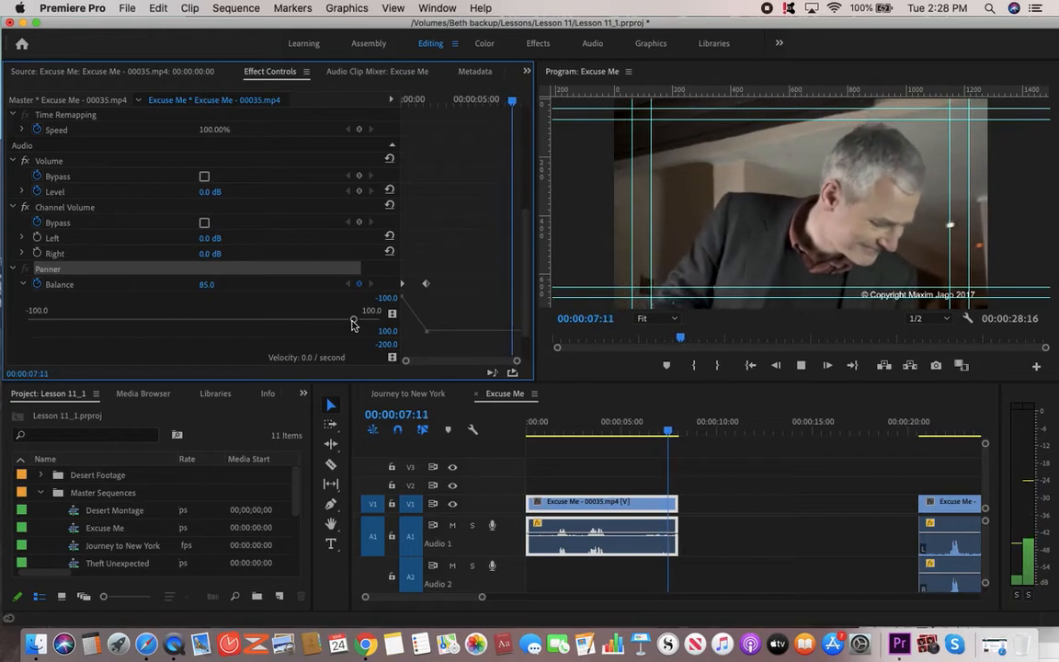
{"action": "key", "text": "space"}
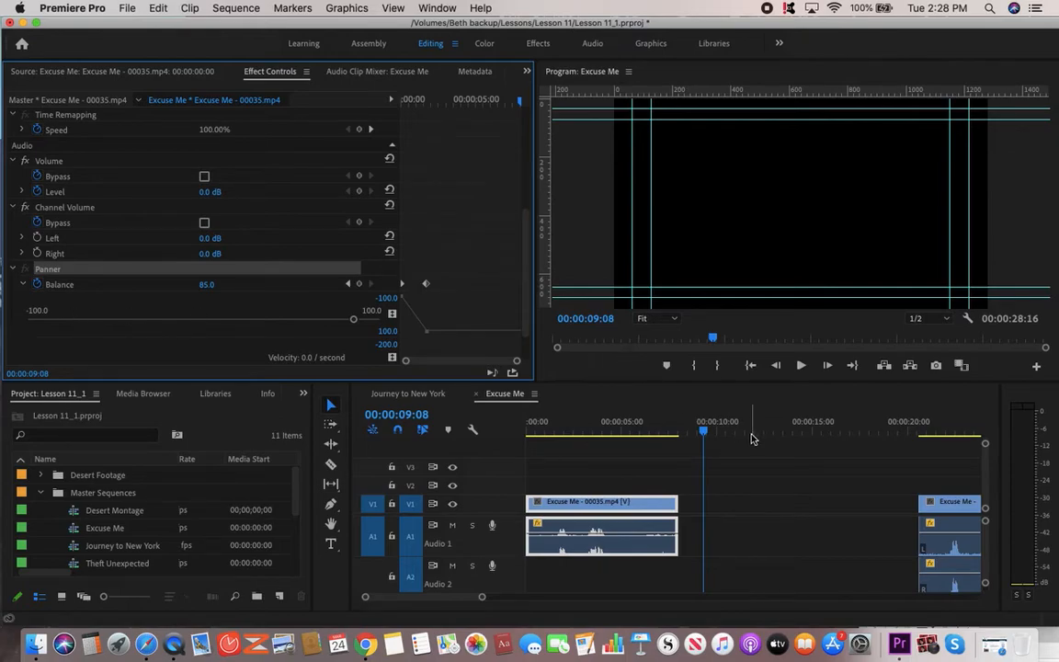
{"action": "left_click", "coordinate": [684, 432]}
{"action": "left_click_drag", "start_coordinate": [685, 432], "coordinate": [529, 439]}
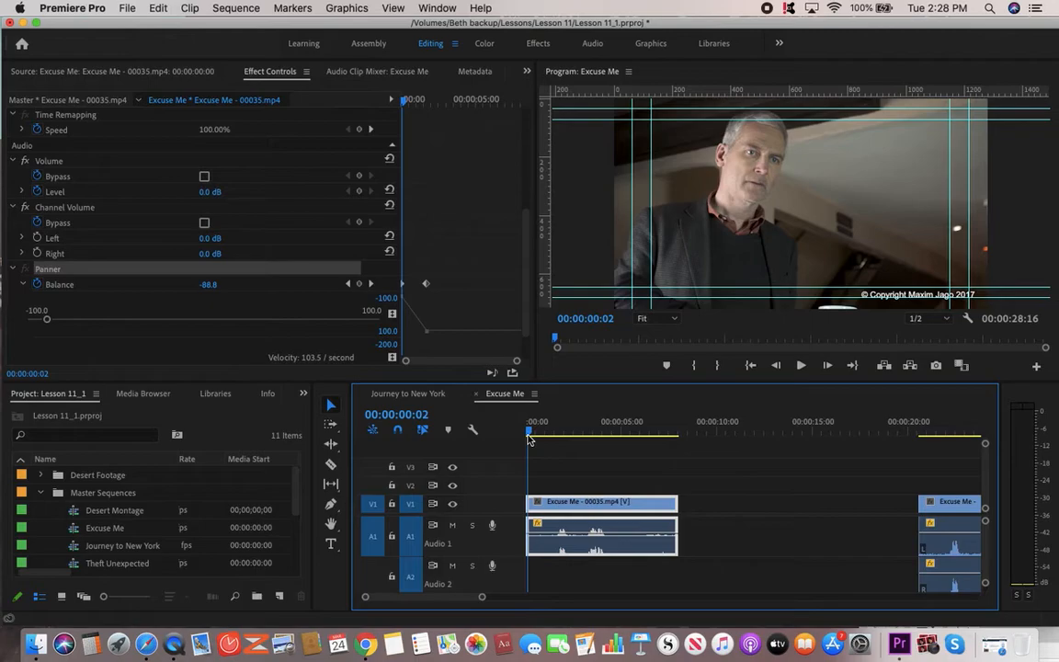
{"action": "key", "text": "space"}
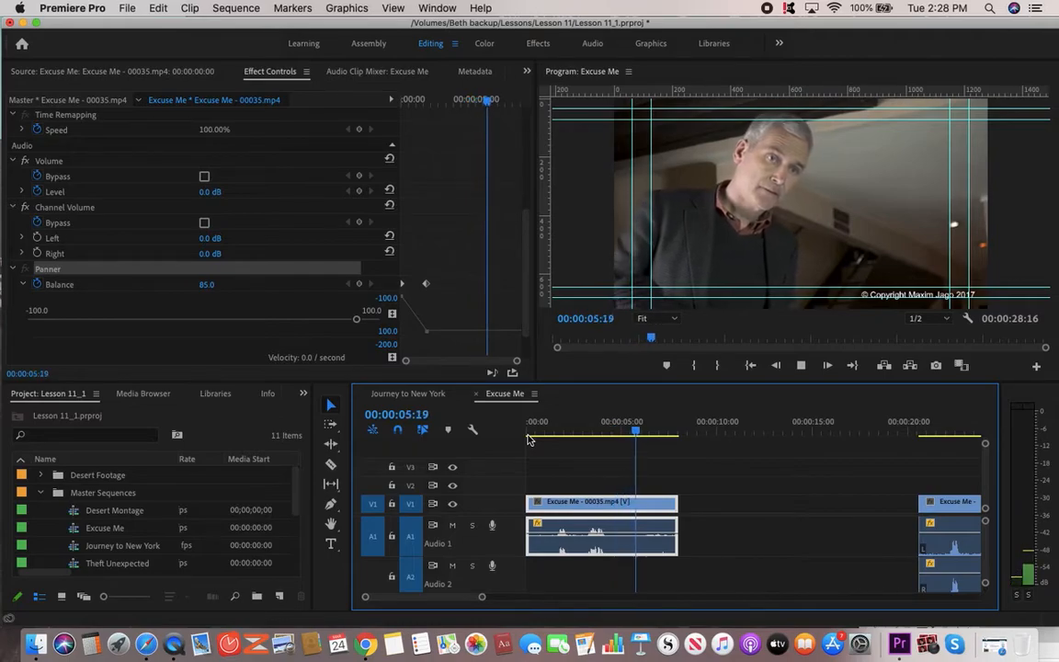
{"action": "key", "text": "space"}
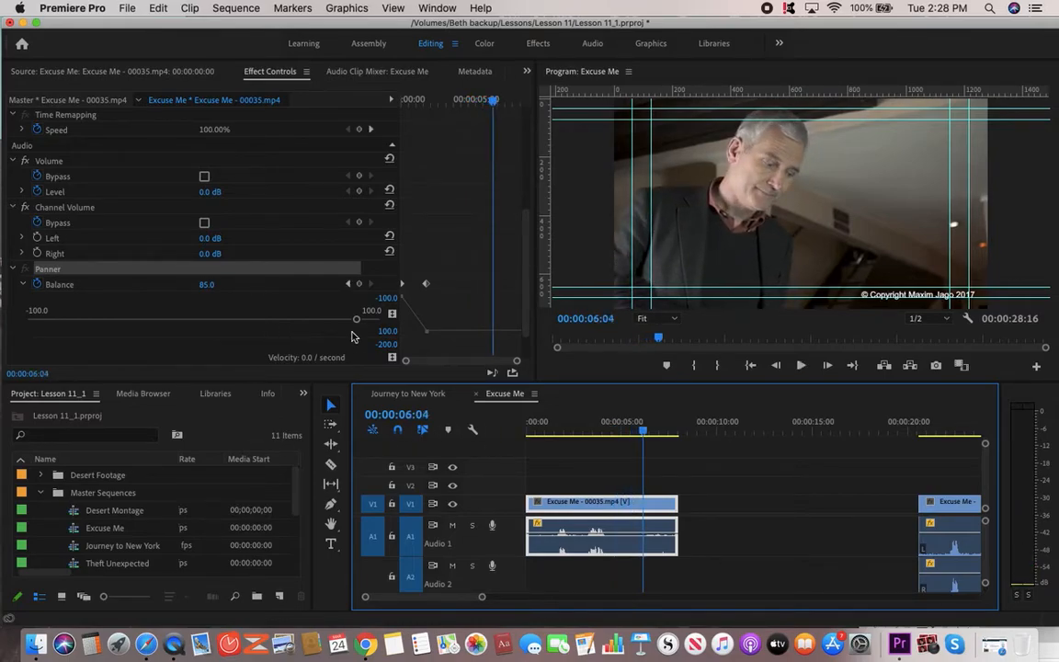
Add a Balance keyframe of -43.3 near 00:00:06:08 and replay the revised panning.
{"action": "left_click_drag", "start_coordinate": [356, 322], "coordinate": [127, 321]}
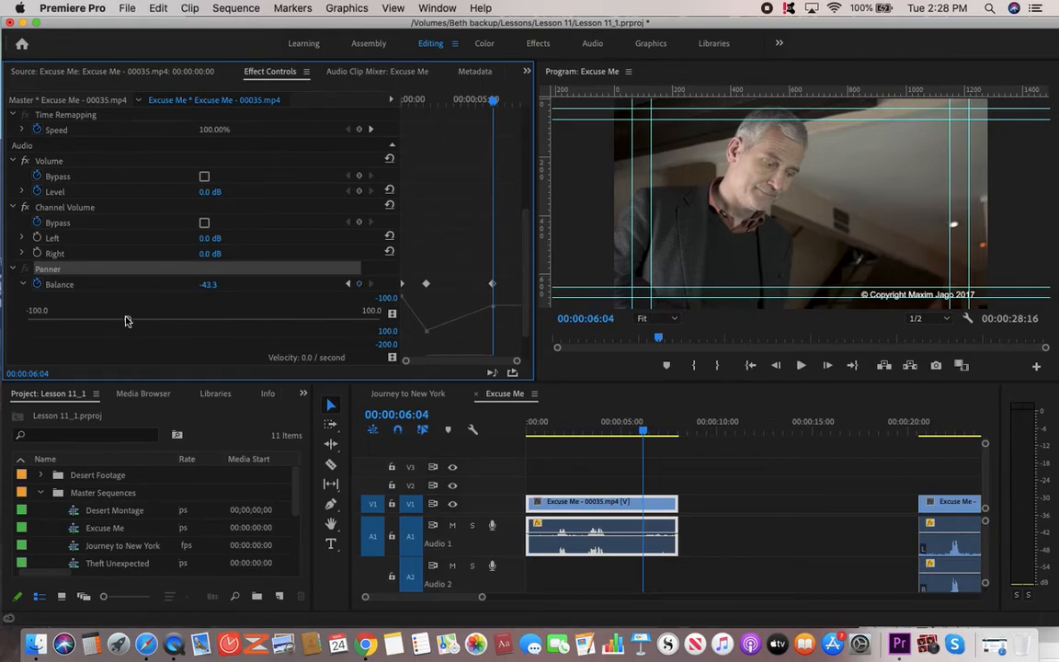
{"action": "left_click_drag", "start_coordinate": [574, 425], "coordinate": [487, 439]}
{"action": "key", "text": "space"}
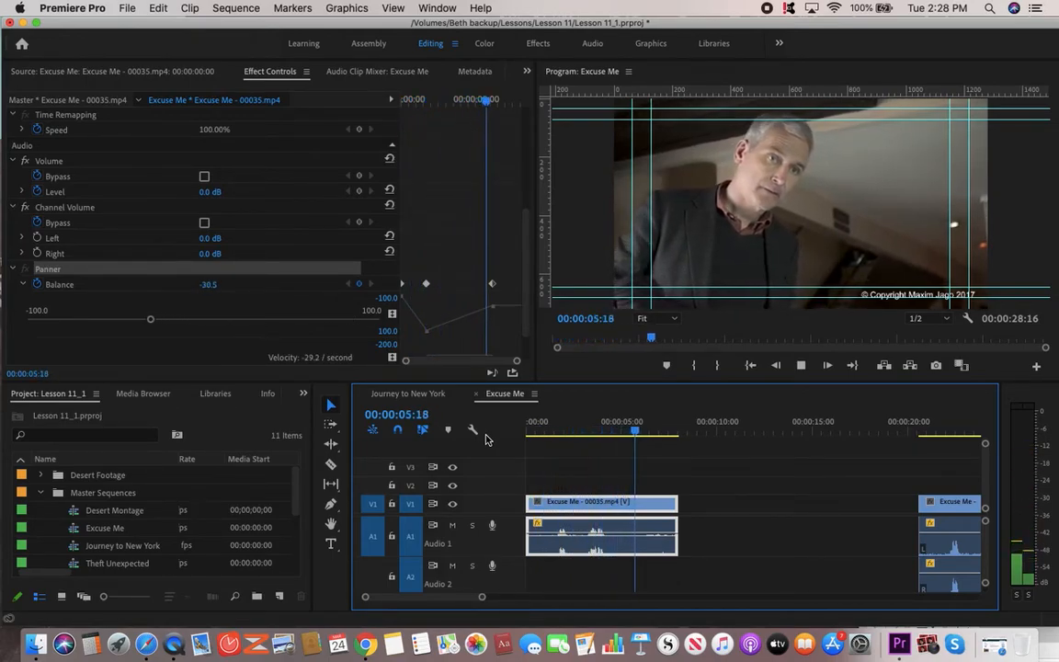
{"action": "key", "text": "space"}
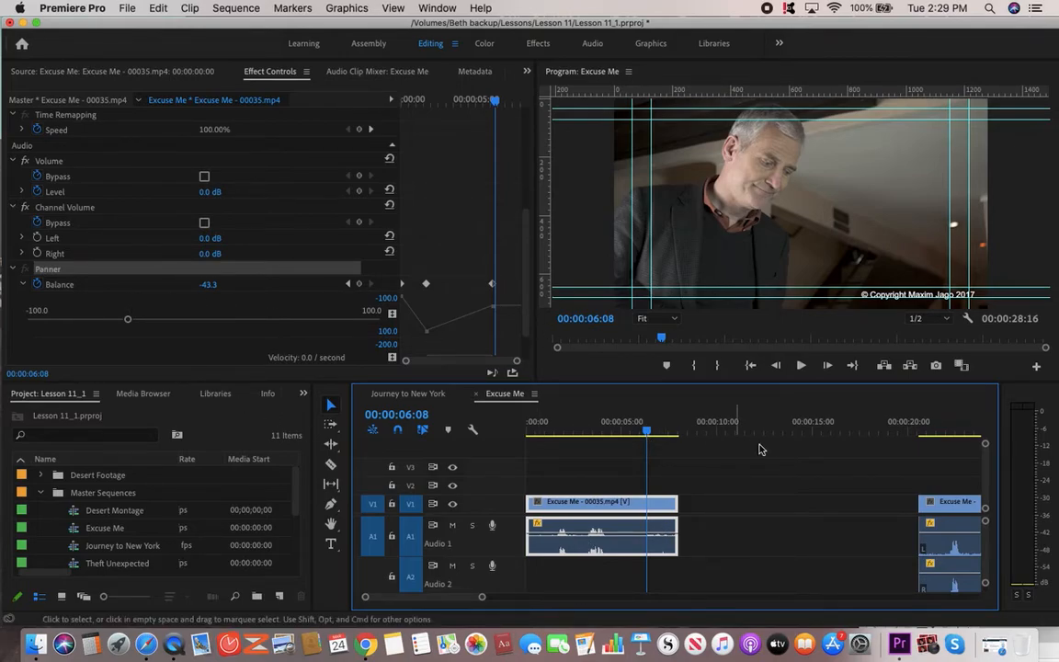
{"action": "scroll", "coordinate": [824, 456], "scroll_direction": "right", "scroll_amount": 5}
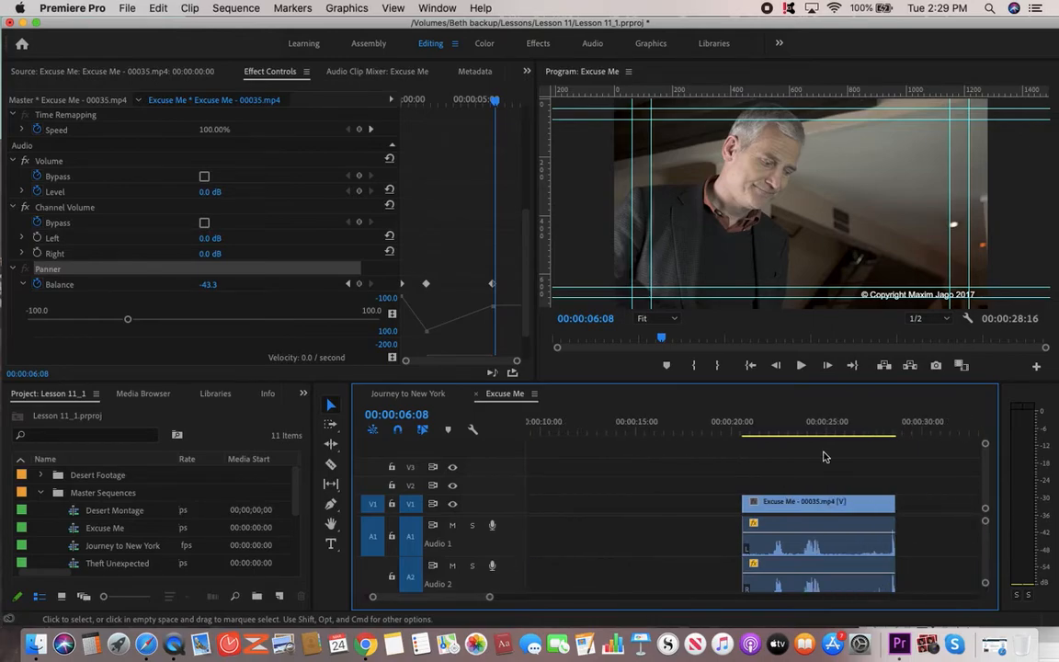
{"action": "left_click", "coordinate": [765, 429]}
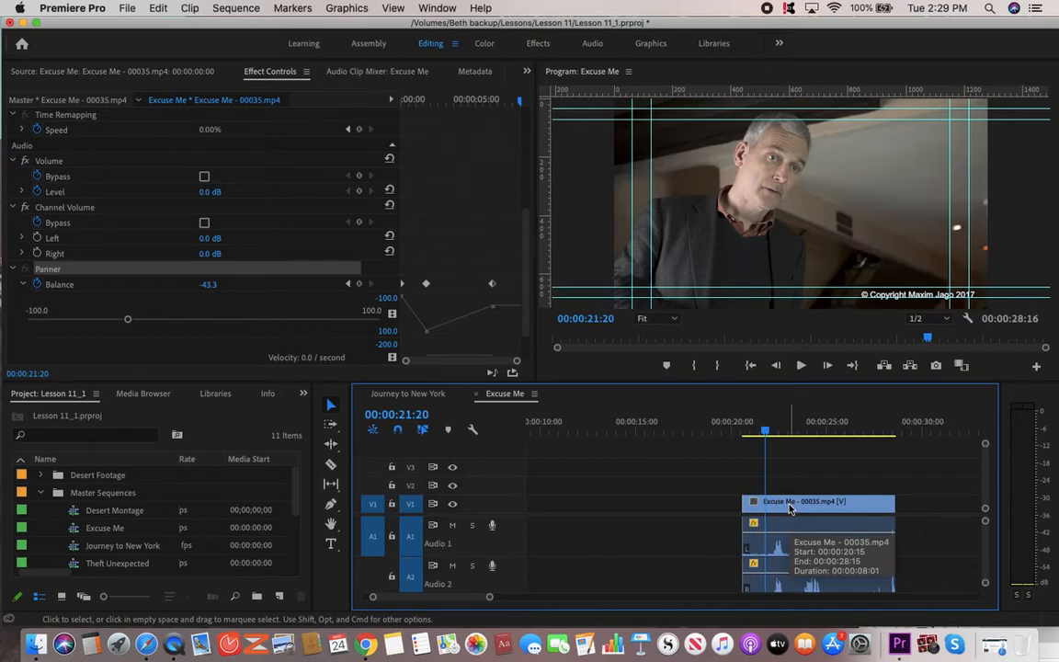
{"action": "scroll", "coordinate": [691, 555], "scroll_direction": "left", "scroll_amount": 4}
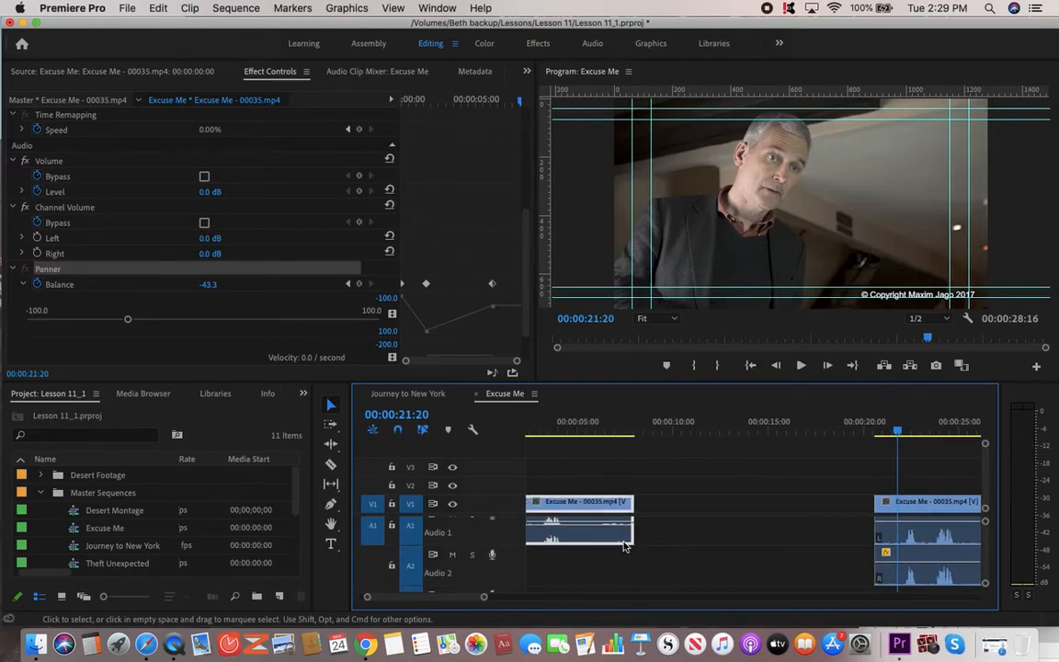
{"action": "scroll", "coordinate": [626, 547], "scroll_direction": "up", "scroll_amount": 1}
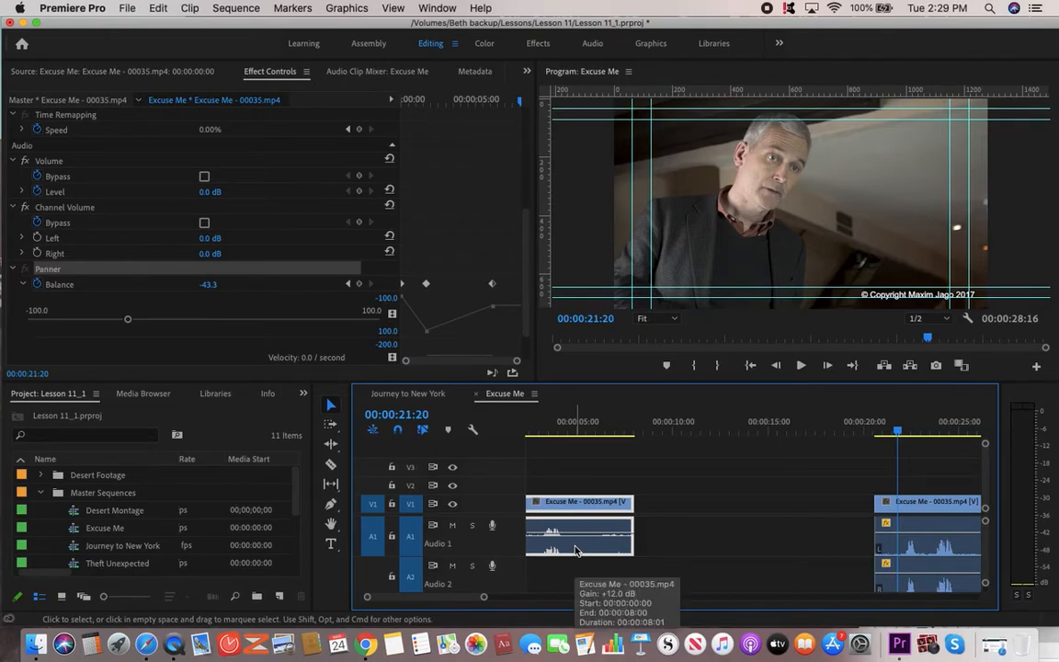
{"action": "left_click", "coordinate": [900, 555]}
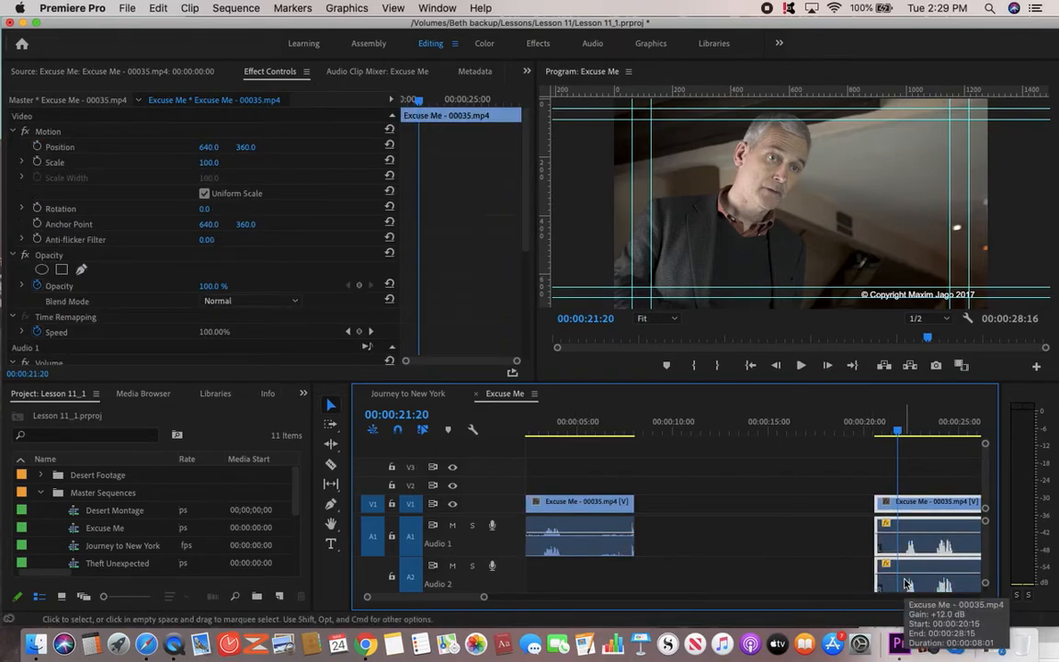
{"action": "double_click", "coordinate": [905, 583]}
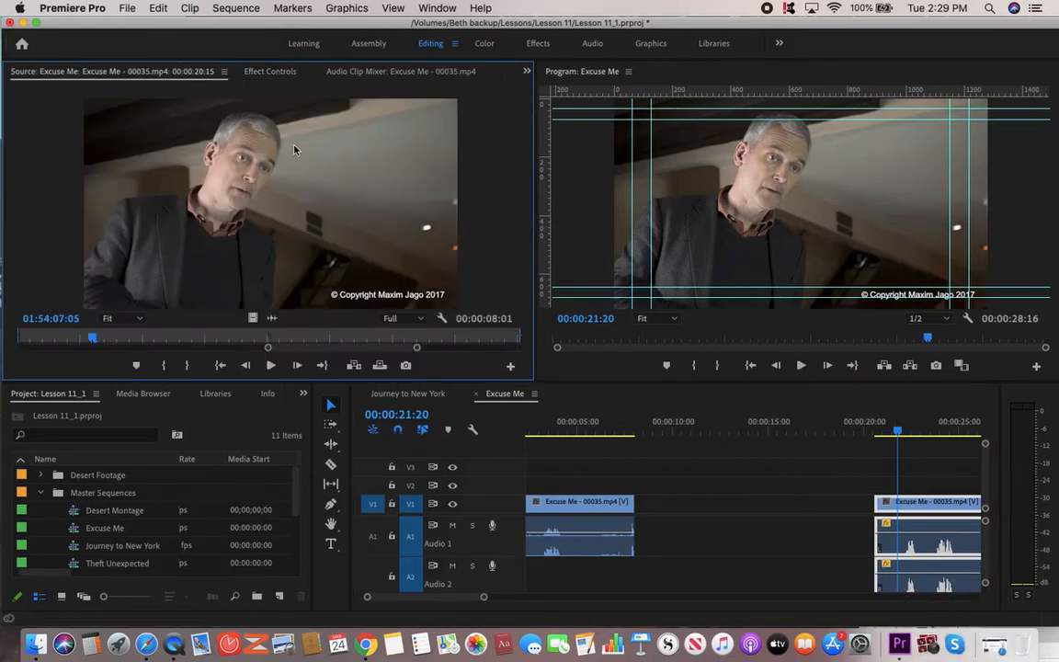
{"action": "left_click", "coordinate": [266, 71]}
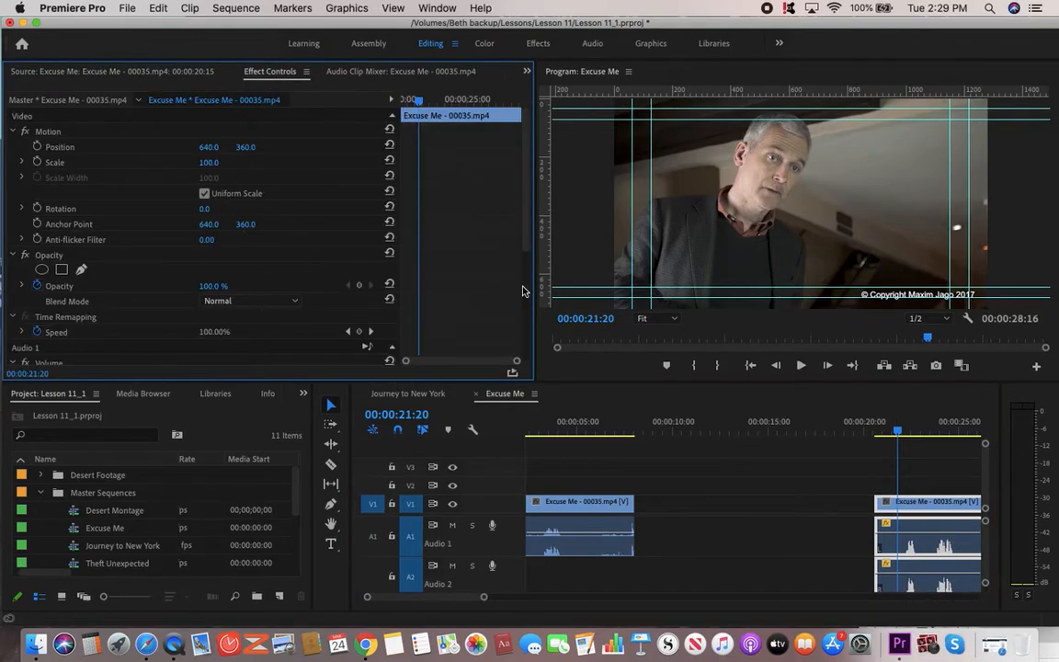
{"action": "scroll", "coordinate": [524, 312], "scroll_direction": "down", "scroll_amount": 5}
{"action": "scroll", "coordinate": [526, 331], "scroll_direction": "down", "scroll_amount": 2}
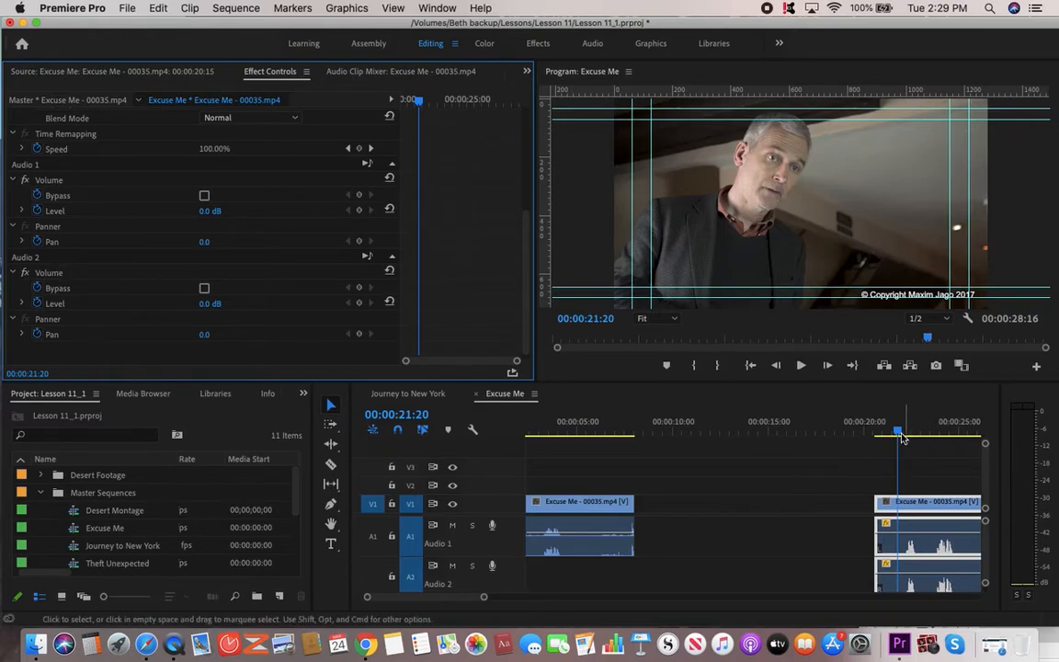
{"action": "left_click_drag", "start_coordinate": [898, 432], "coordinate": [873, 434]}
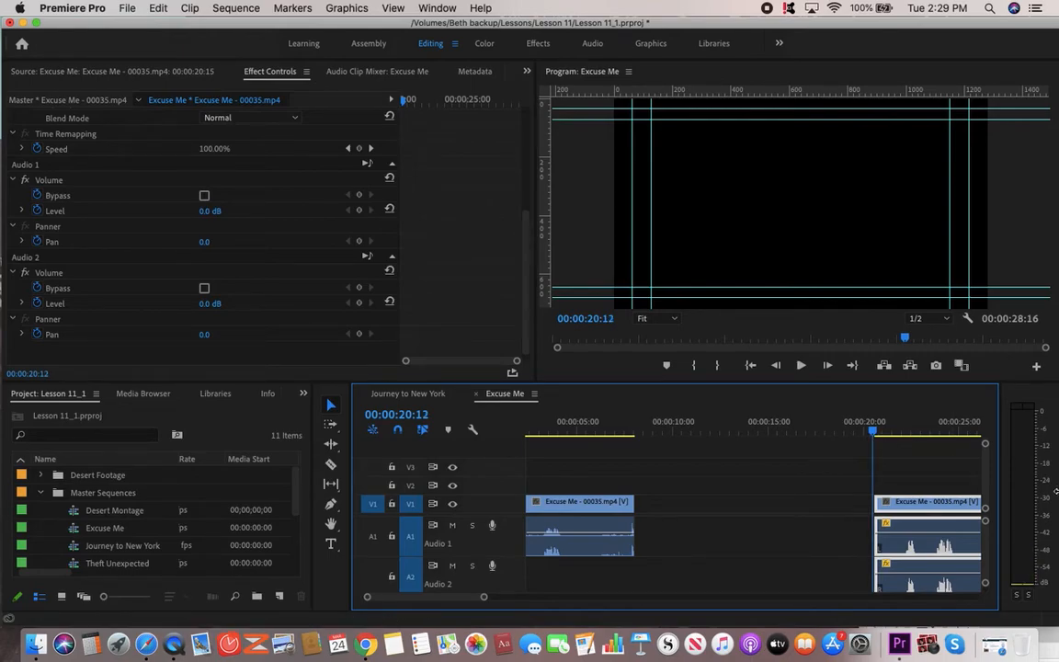
{"action": "key", "text": "space"}
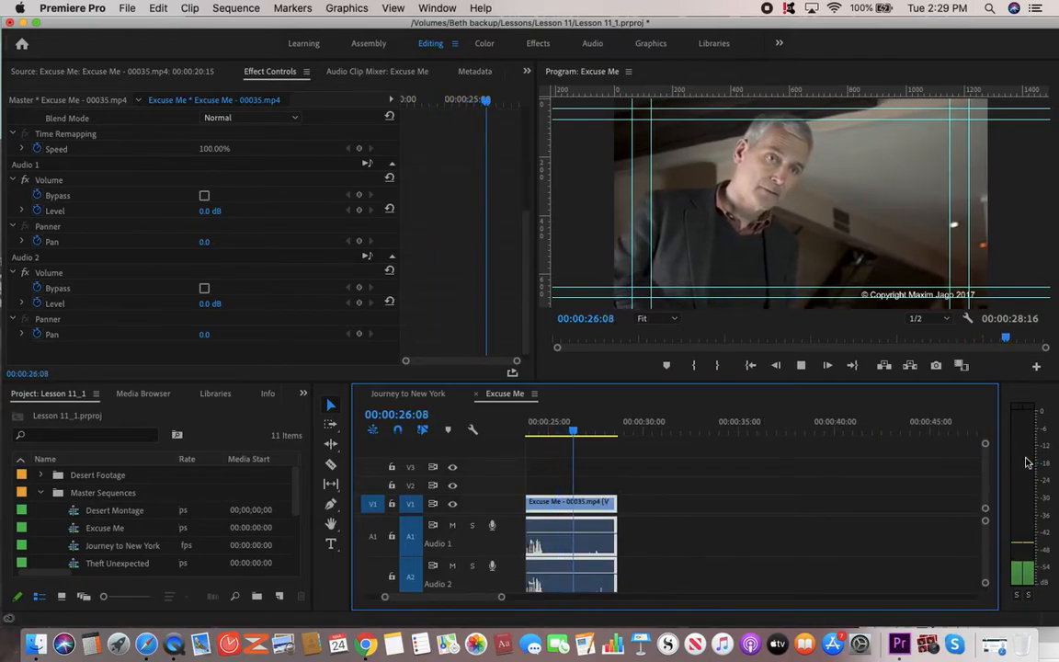
{"action": "key", "text": "space"}
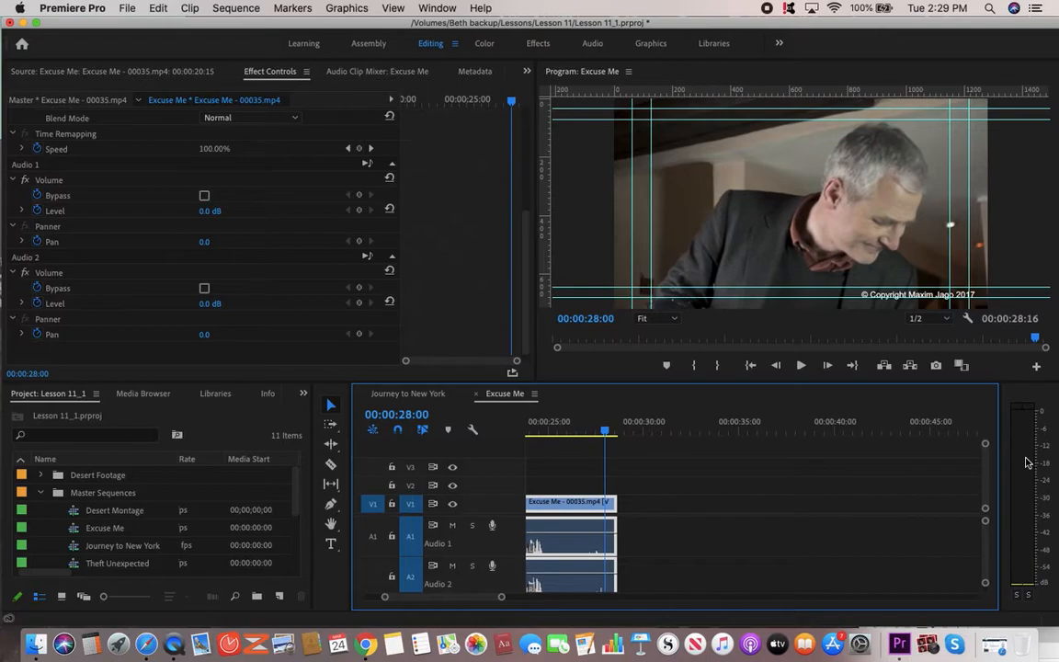
{"action": "left_click_drag", "start_coordinate": [486, 597], "coordinate": [477, 596]}
{"action": "left_click", "coordinate": [737, 433]}
{"action": "key", "text": "space"}
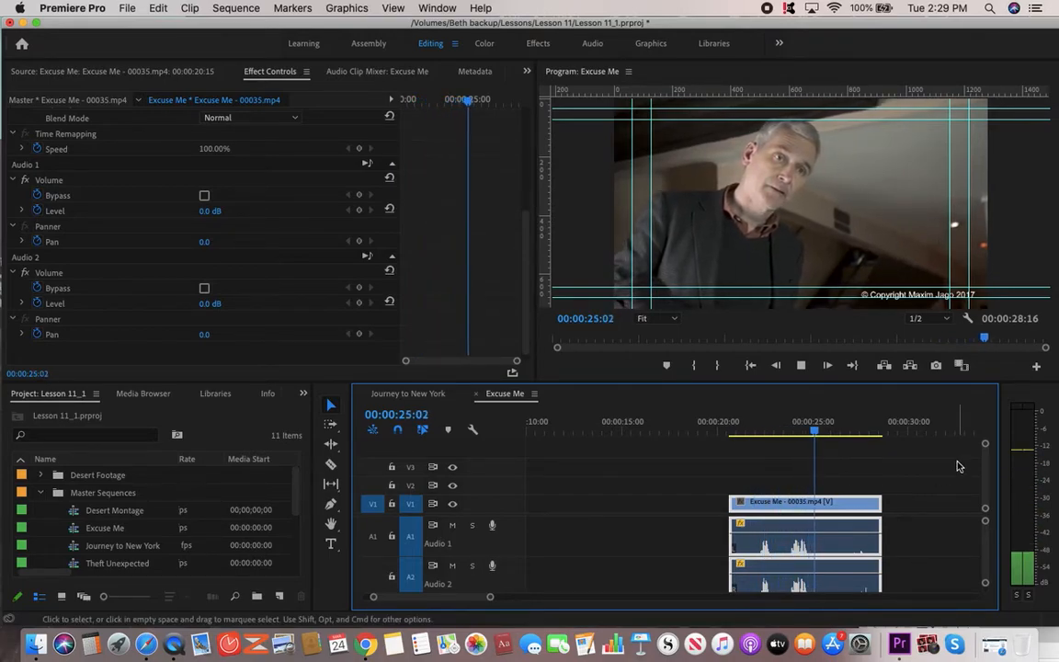
{"action": "key", "text": "space"}
{"action": "left_click_drag", "start_coordinate": [814, 432], "coordinate": [784, 438]}
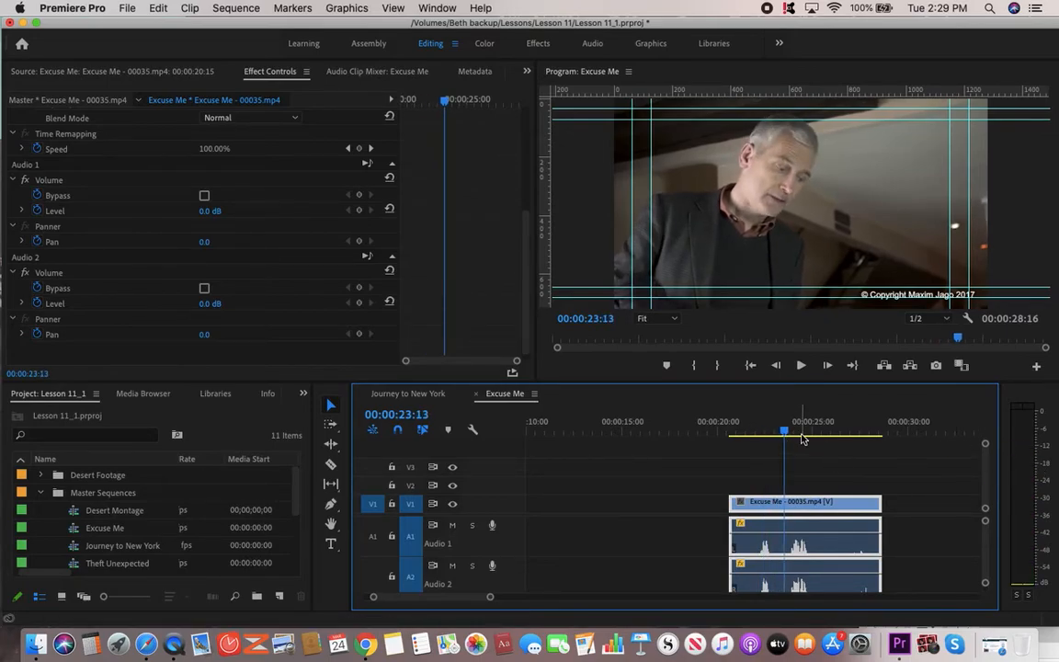
{"action": "key", "text": "space"}
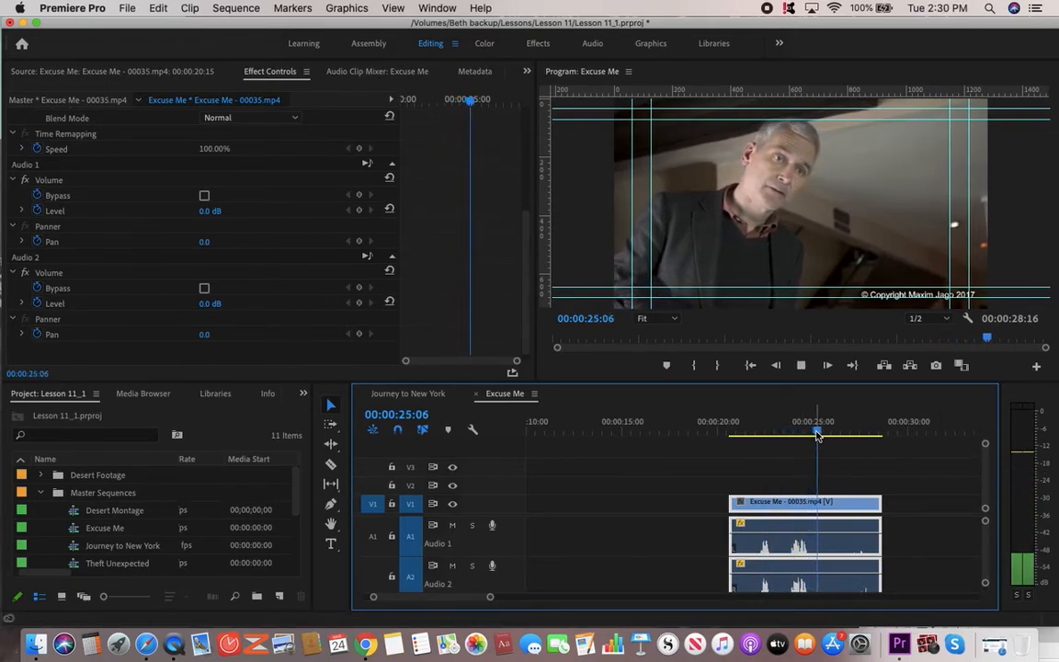
{"action": "key", "text": "space"}
{"action": "left_click_drag", "start_coordinate": [460, 602], "coordinate": [415, 602]}
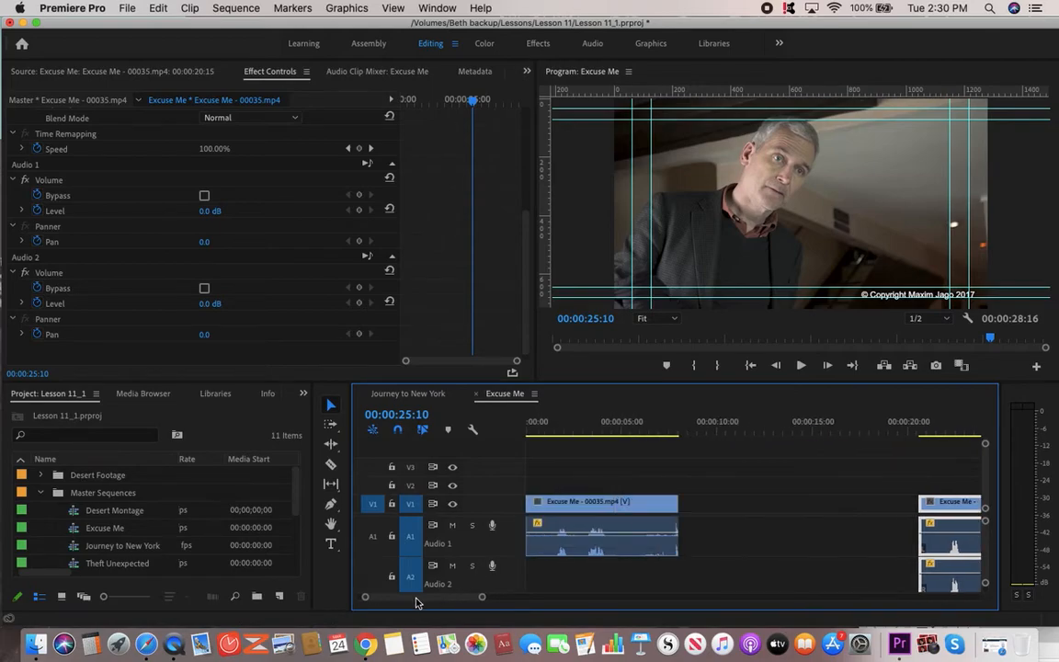
Delete the first clip's Panner Balance keyframes, leaving Balance at -43.3, and play from the start.
{"action": "double_click", "coordinate": [588, 502]}
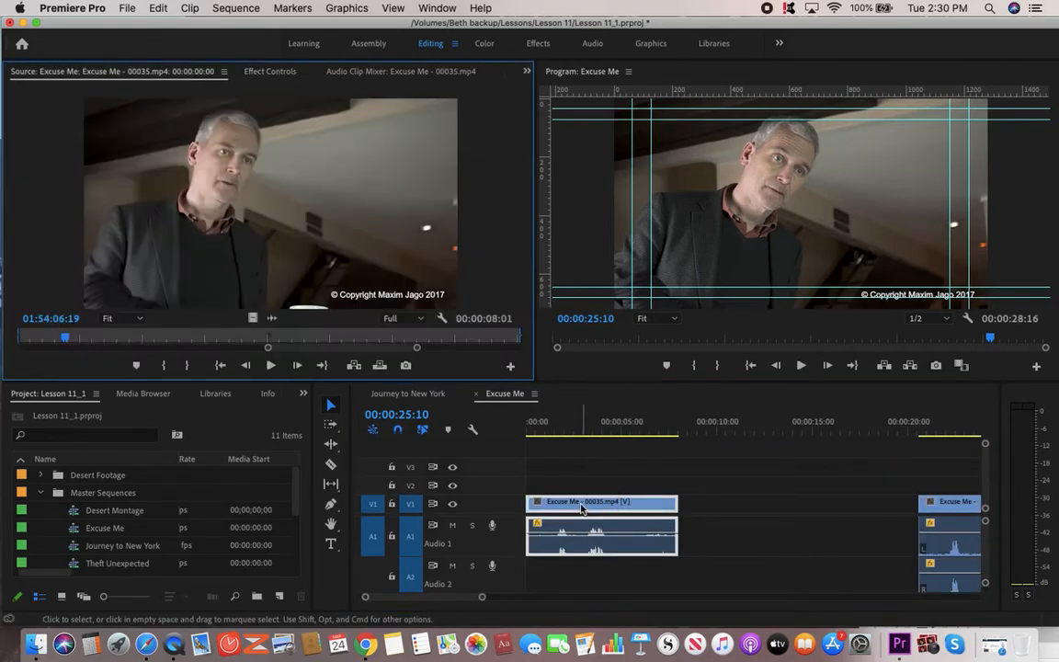
{"action": "left_click", "coordinate": [270, 72]}
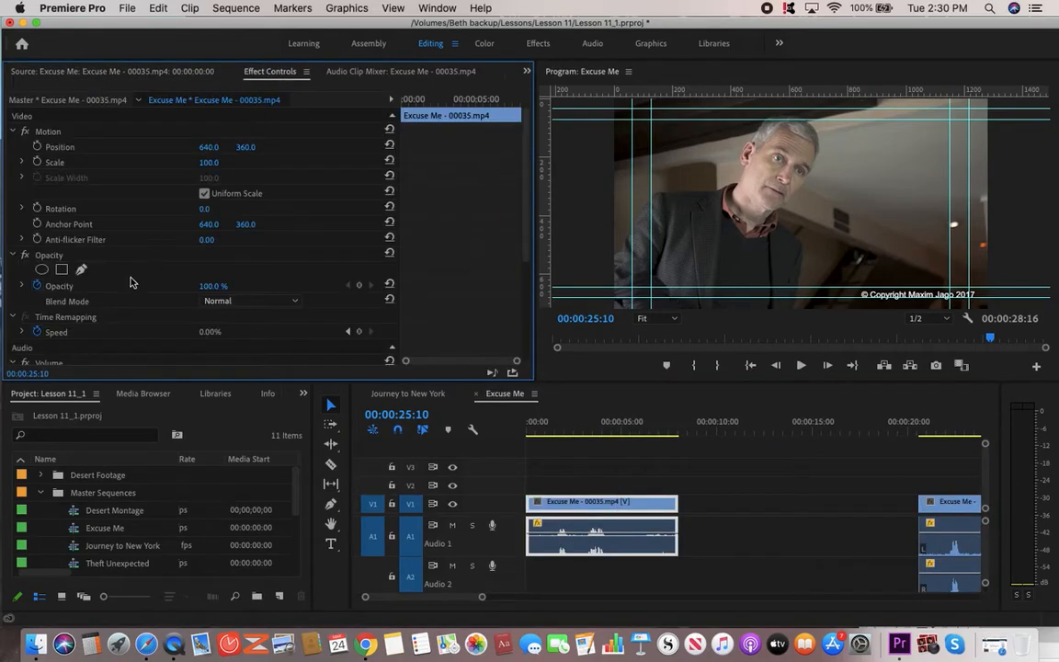
{"action": "scroll", "coordinate": [65, 296], "scroll_direction": "down", "scroll_amount": 5}
{"action": "left_click", "coordinate": [36, 325]}
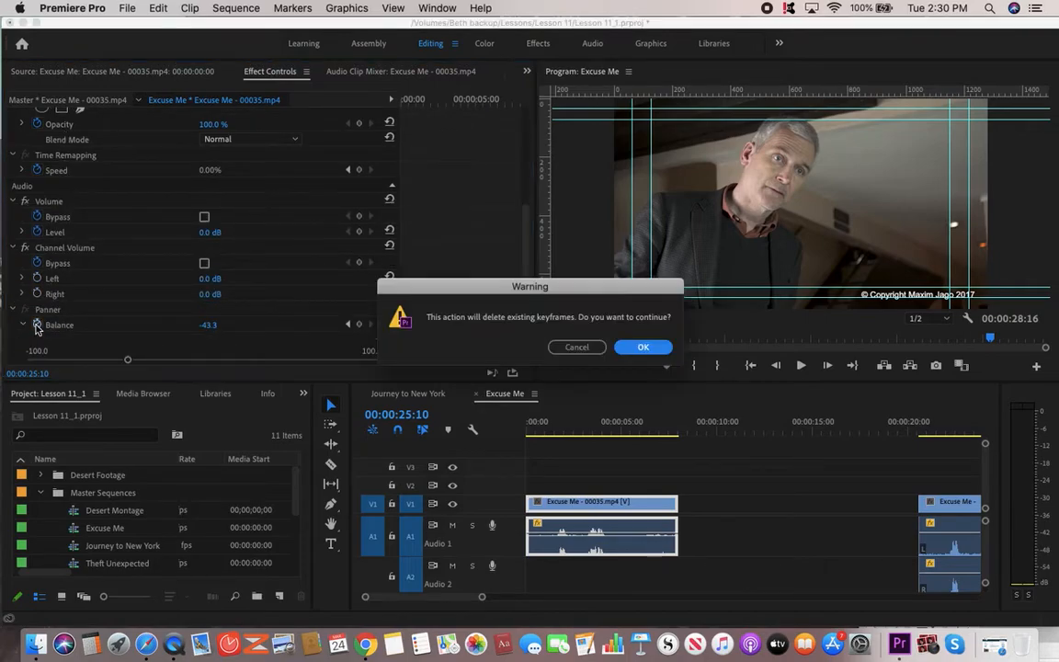
{"action": "left_click", "coordinate": [640, 348]}
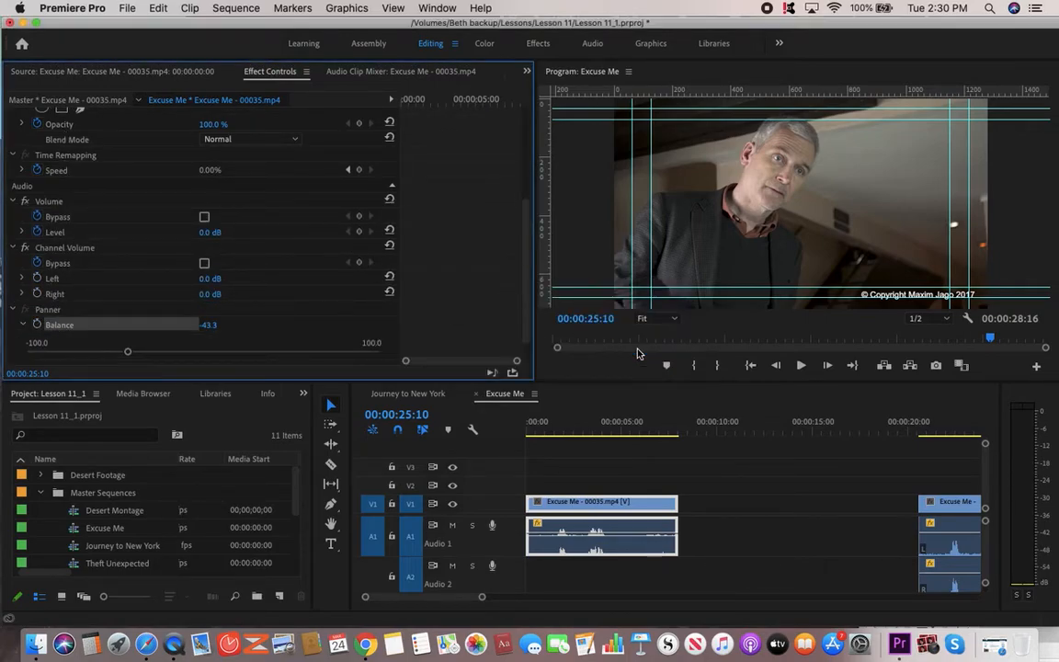
{"action": "left_click", "coordinate": [538, 428]}
{"action": "left_click_drag", "start_coordinate": [542, 432], "coordinate": [527, 433]}
{"action": "key", "text": "space"}
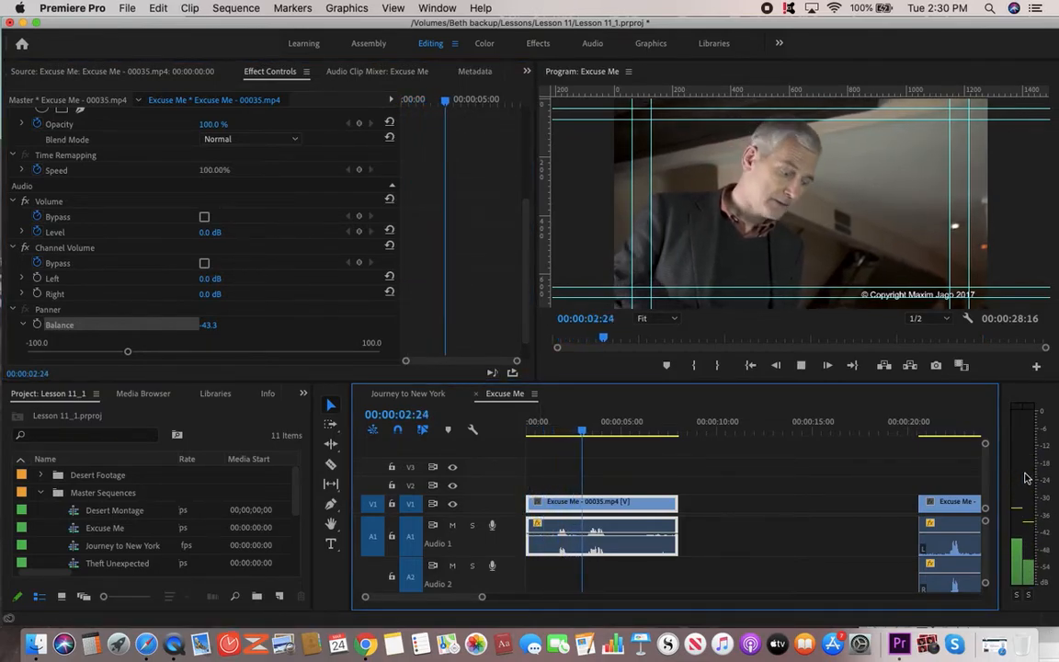
{"action": "key", "text": "space"}
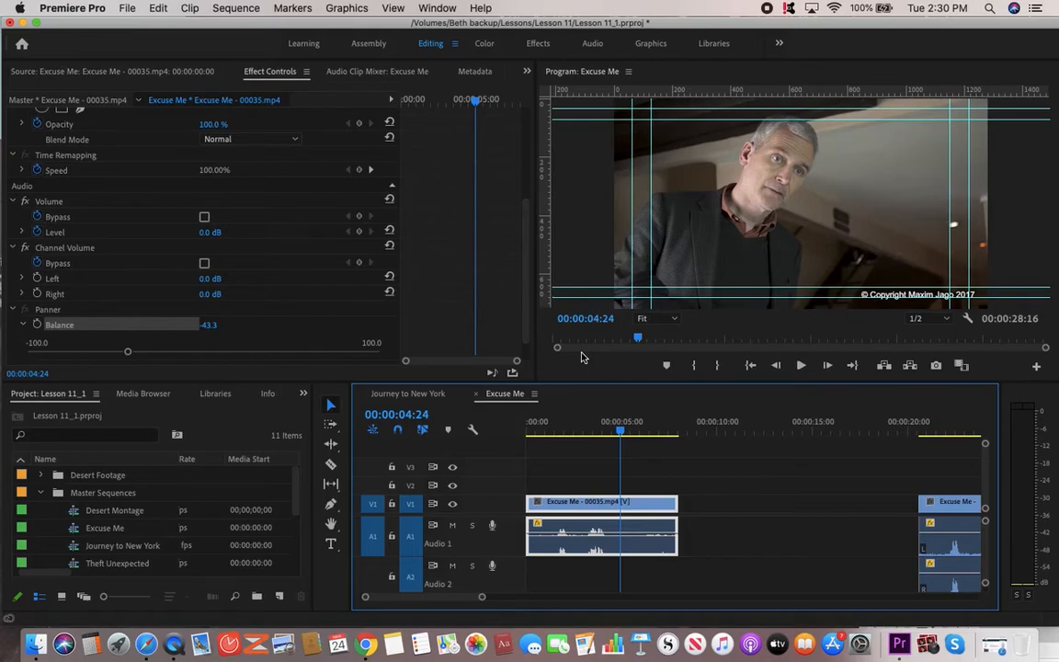
Save the project with Cmd+S.
{"action": "key", "text": "super+s"}
{"action": "left_click_drag", "start_coordinate": [623, 432], "coordinate": [600, 448]}
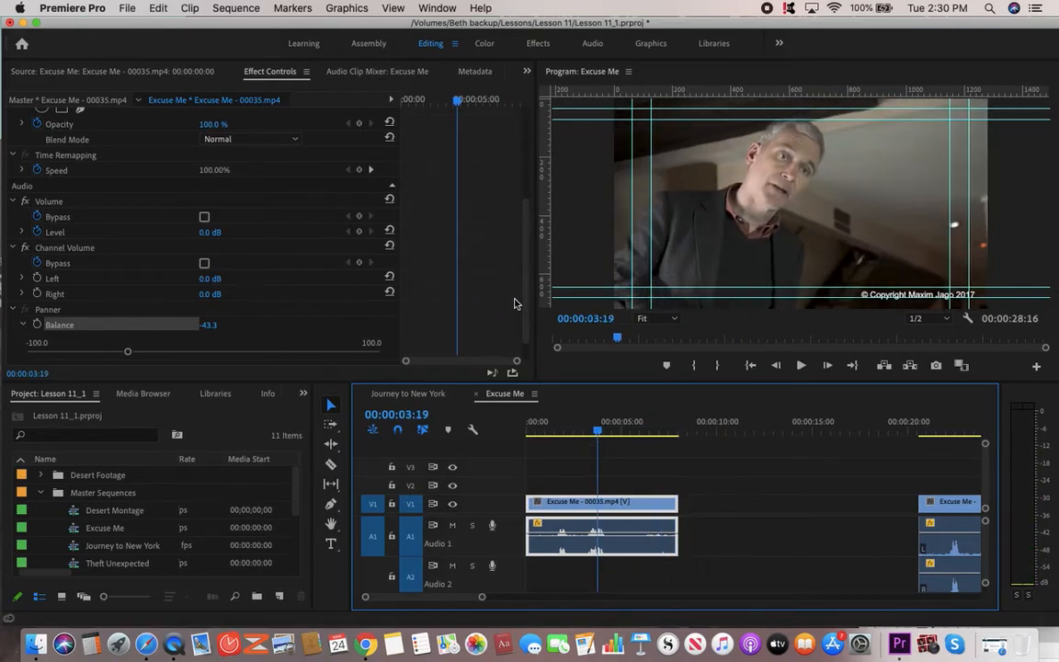
{"action": "scroll", "coordinate": [472, 268], "scroll_direction": "down", "scroll_amount": 1}
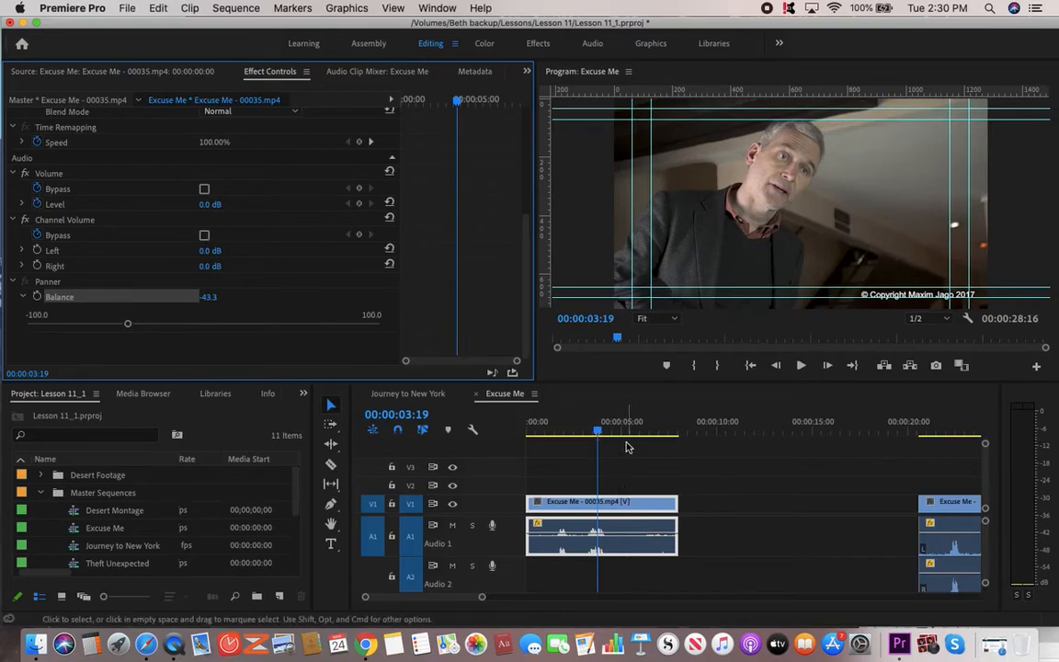
{"action": "left_click", "coordinate": [549, 503]}
{"action": "left_click_drag", "start_coordinate": [597, 434], "coordinate": [554, 432]}
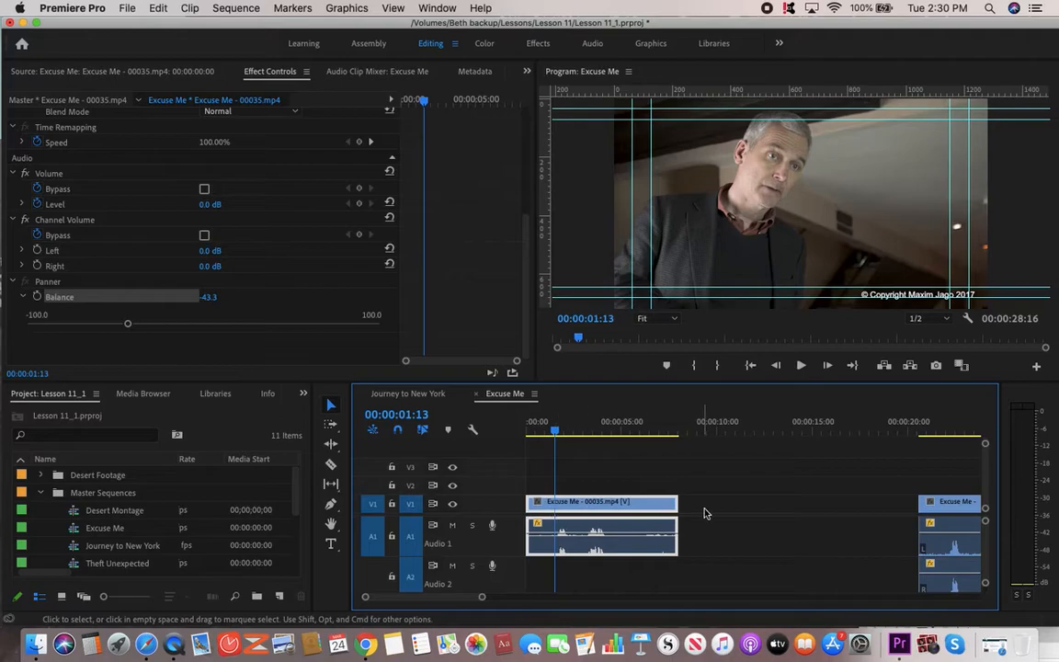
{"action": "left_click", "coordinate": [719, 512]}
{"action": "left_click", "coordinate": [575, 509]}
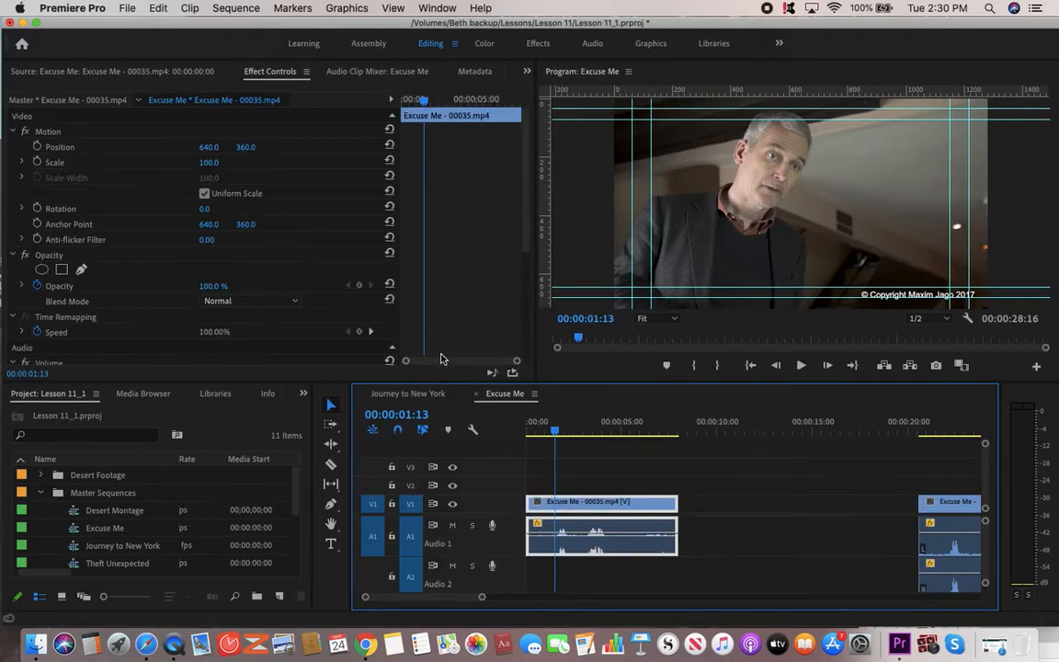
{"action": "scroll", "coordinate": [522, 284], "scroll_direction": "down", "scroll_amount": 5}
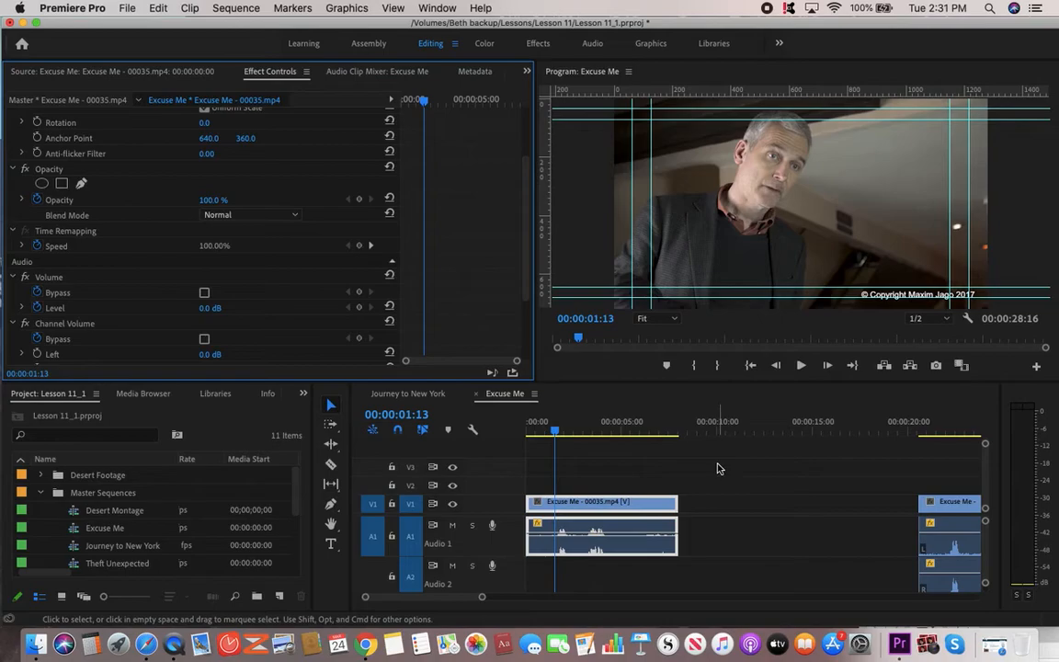
{"action": "left_click_drag", "start_coordinate": [556, 429], "coordinate": [603, 451]}
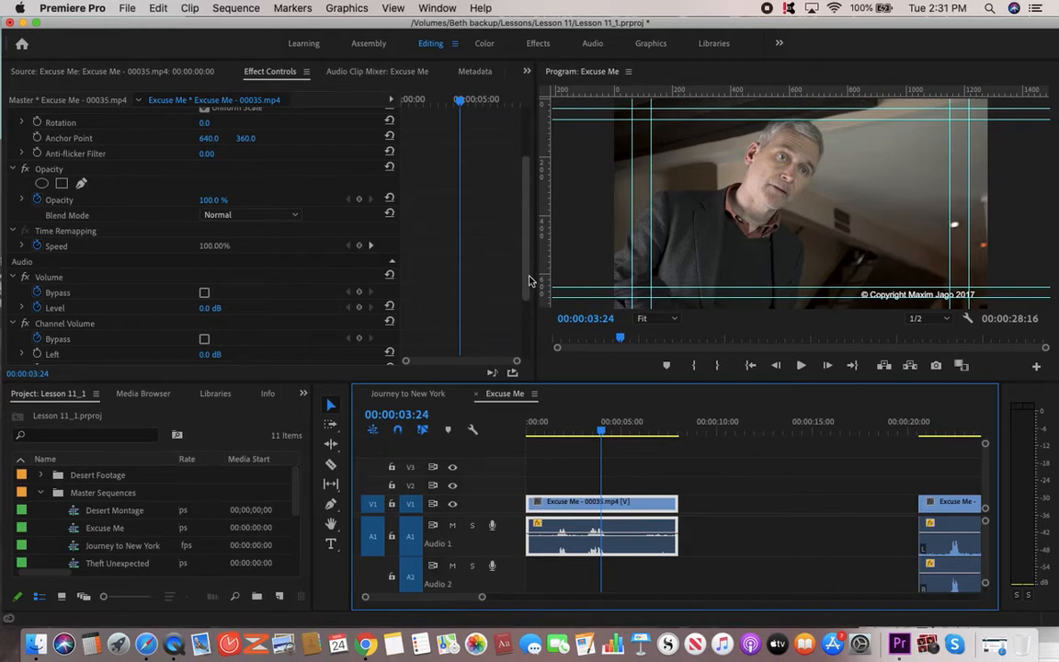
{"action": "scroll", "coordinate": [529, 333], "scroll_direction": "down", "scroll_amount": 5}
{"action": "scroll", "coordinate": [530, 332], "scroll_direction": "down", "scroll_amount": 1}
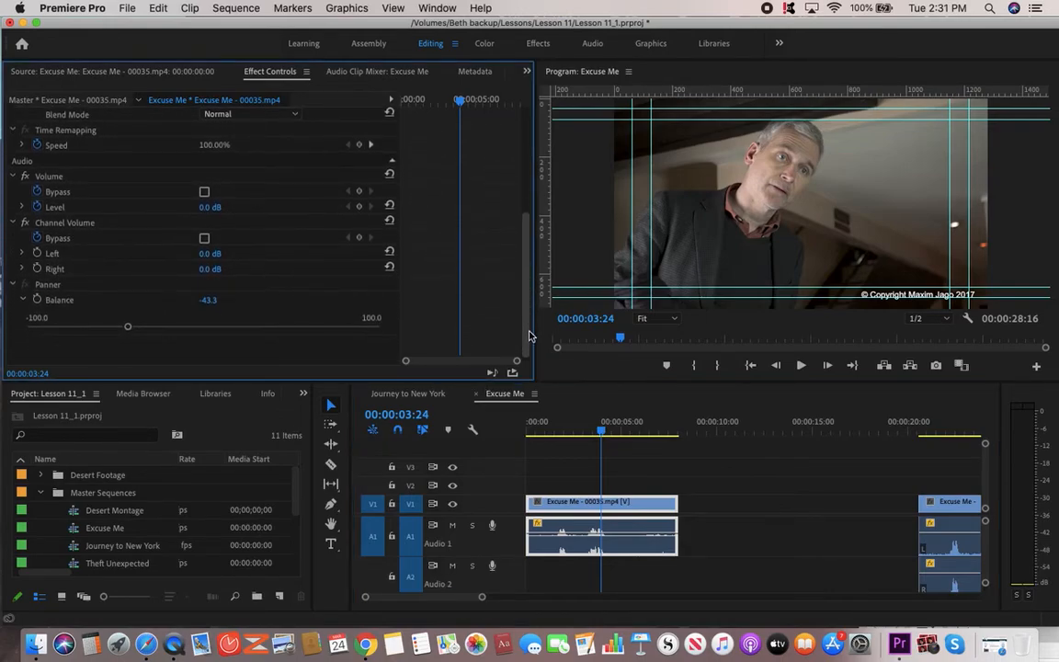
{"action": "scroll", "coordinate": [529, 336], "scroll_direction": "up", "scroll_amount": 3}
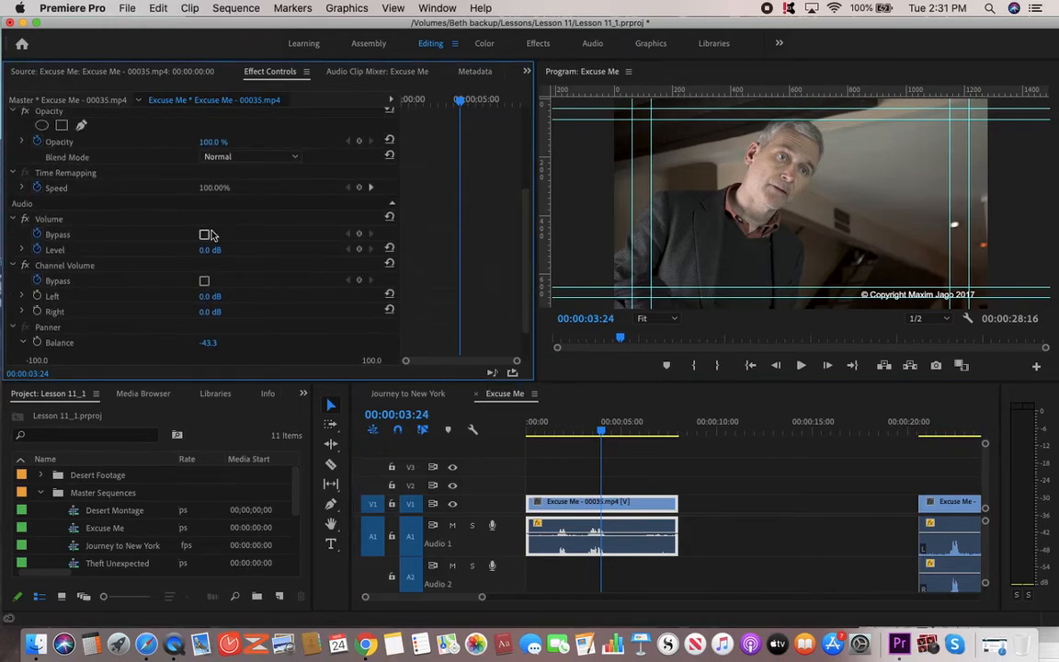
Add a Volume Level keyframe of -1.0 dB at 00:00:01:12 and scrub through the clip to hear it.
{"action": "left_click", "coordinate": [22, 250]}
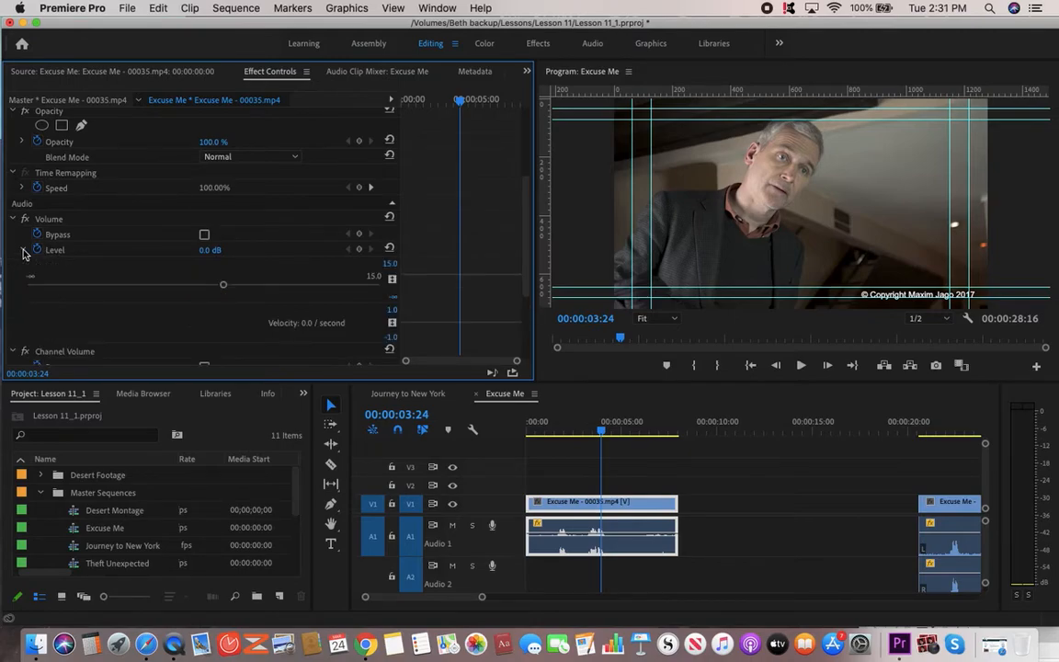
{"action": "left_click", "coordinate": [587, 431]}
{"action": "left_click_drag", "start_coordinate": [586, 434], "coordinate": [557, 437]}
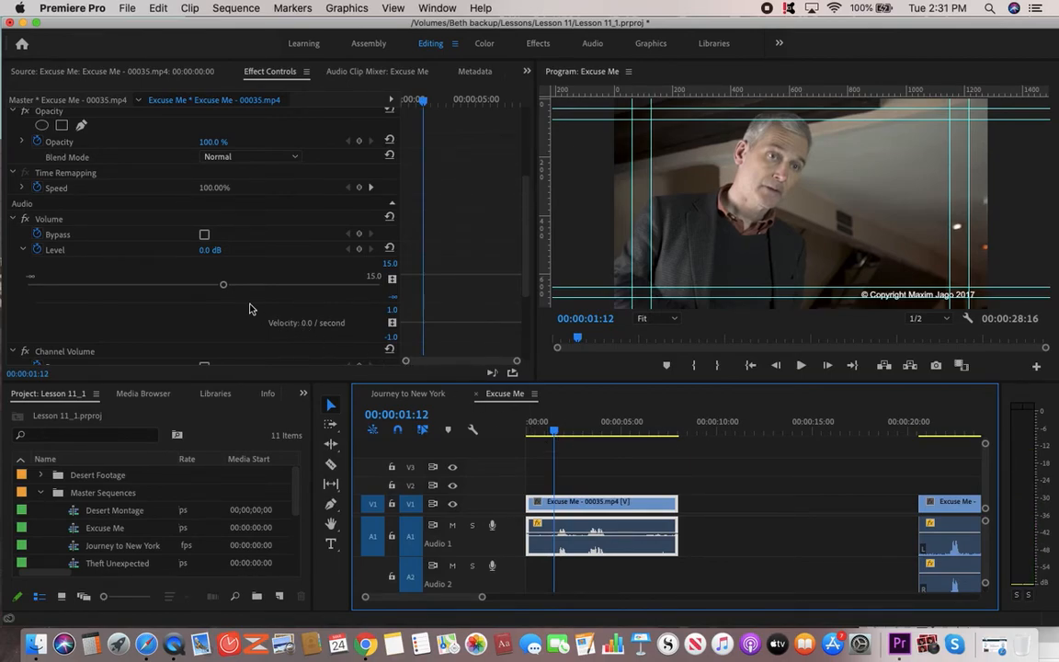
{"action": "left_click_drag", "start_coordinate": [225, 288], "coordinate": [225, 288]}
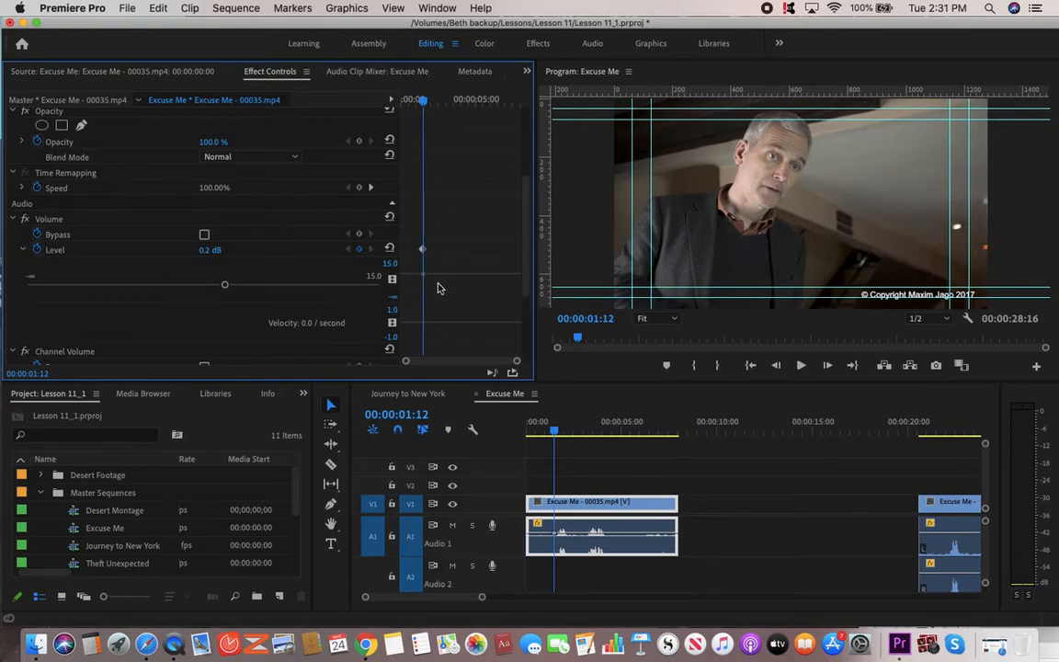
{"action": "mouse_move", "coordinate": [423, 275]}
{"action": "left_mouse_down"}
{"action": "mouse_move", "coordinate": [423, 293]}
{"action": "mouse_move", "coordinate": [423, 276]}
{"action": "left_mouse_up"}
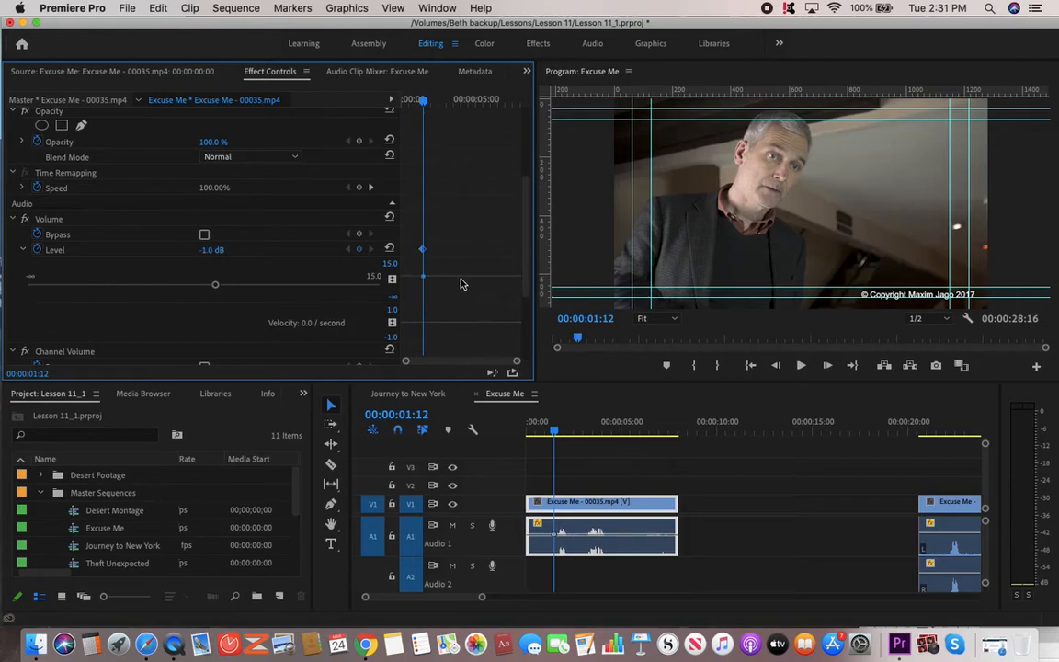
{"action": "left_click_drag", "start_coordinate": [526, 288], "coordinate": [527, 221]}
{"action": "left_click_drag", "start_coordinate": [557, 428], "coordinate": [656, 439]}
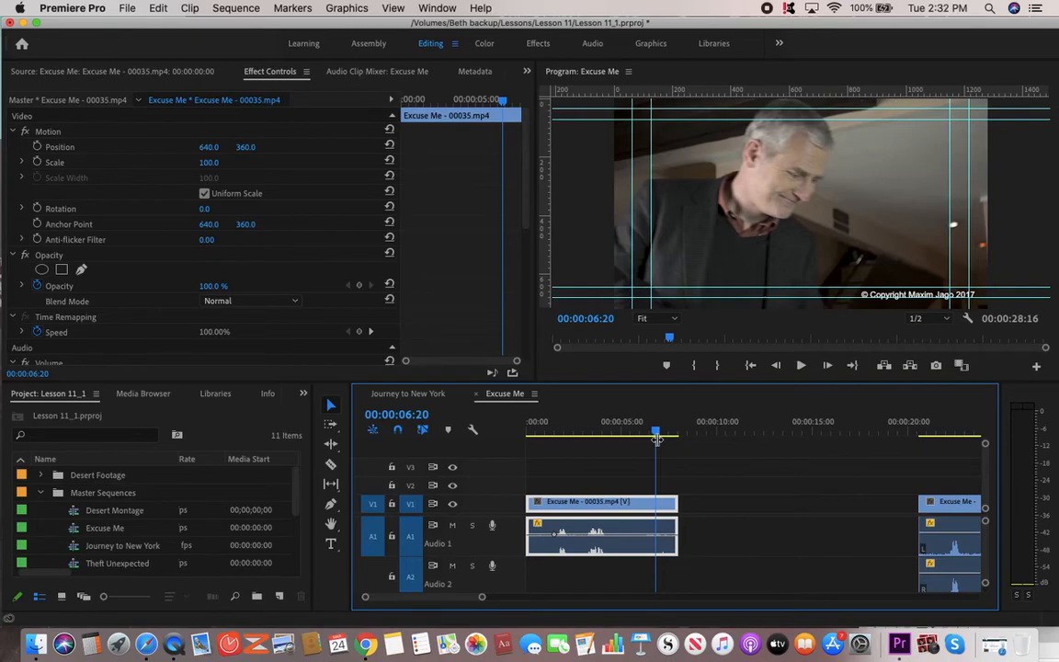
{"action": "left_click_drag", "start_coordinate": [656, 439], "coordinate": [540, 447]}
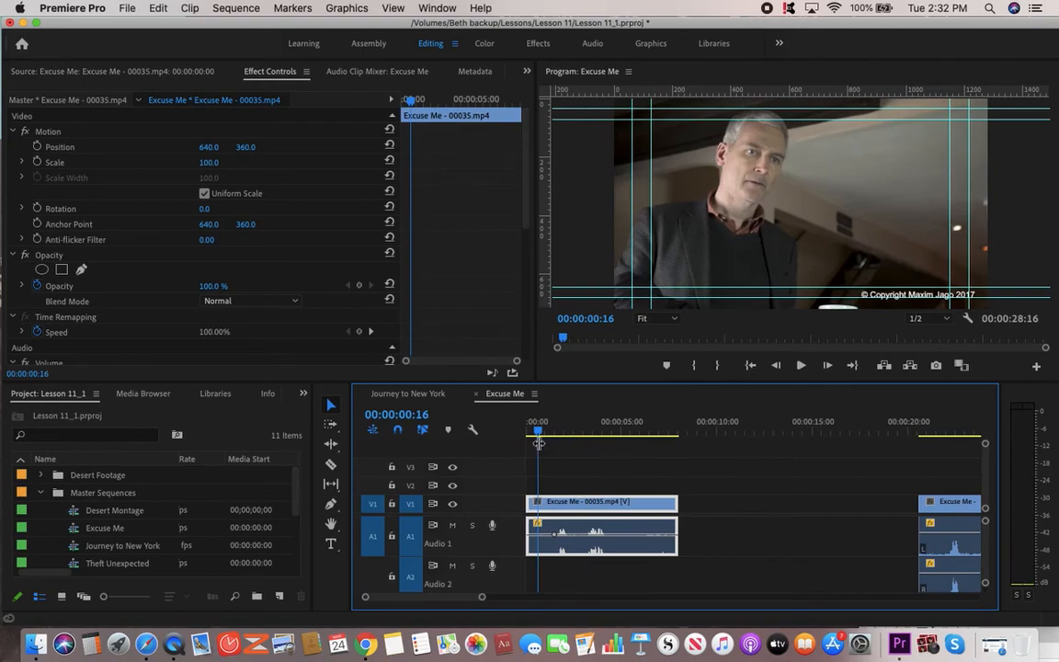